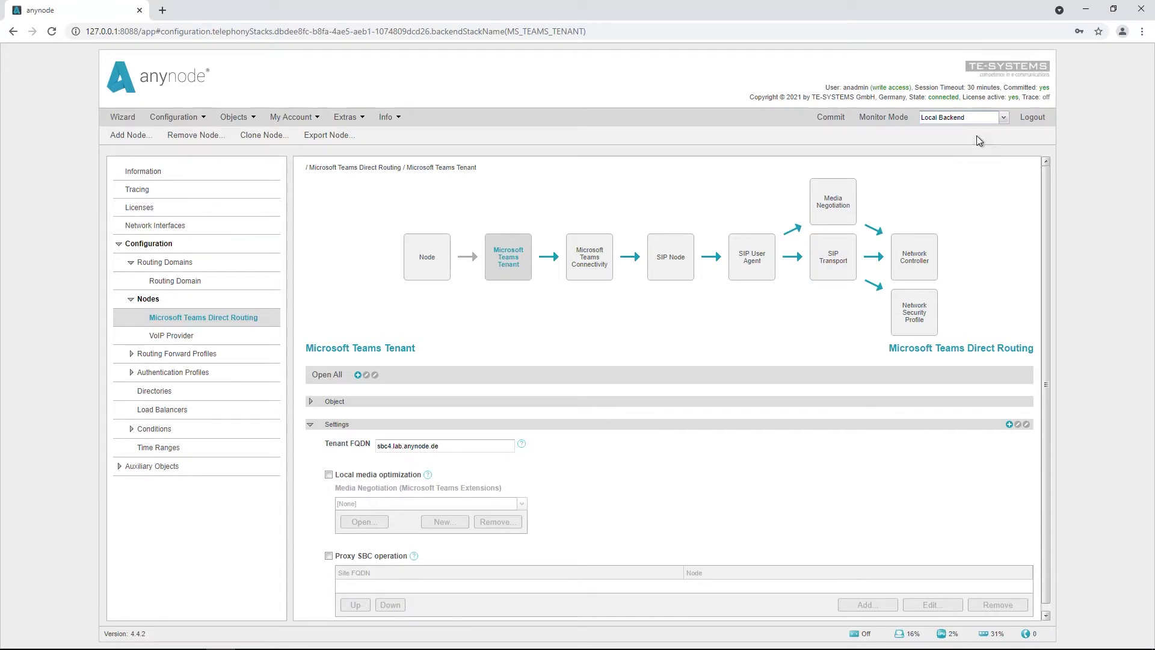
# Switch the managed anynode backend to Replica.
pyautogui.click(1004, 119)
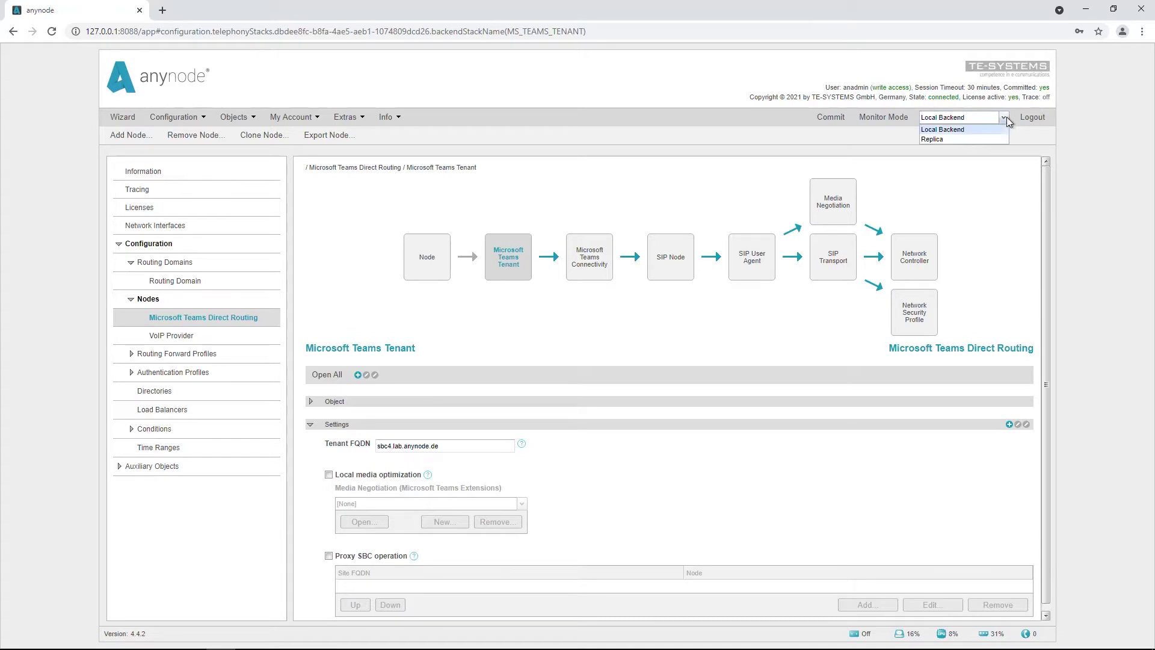
pyautogui.click(980, 137)
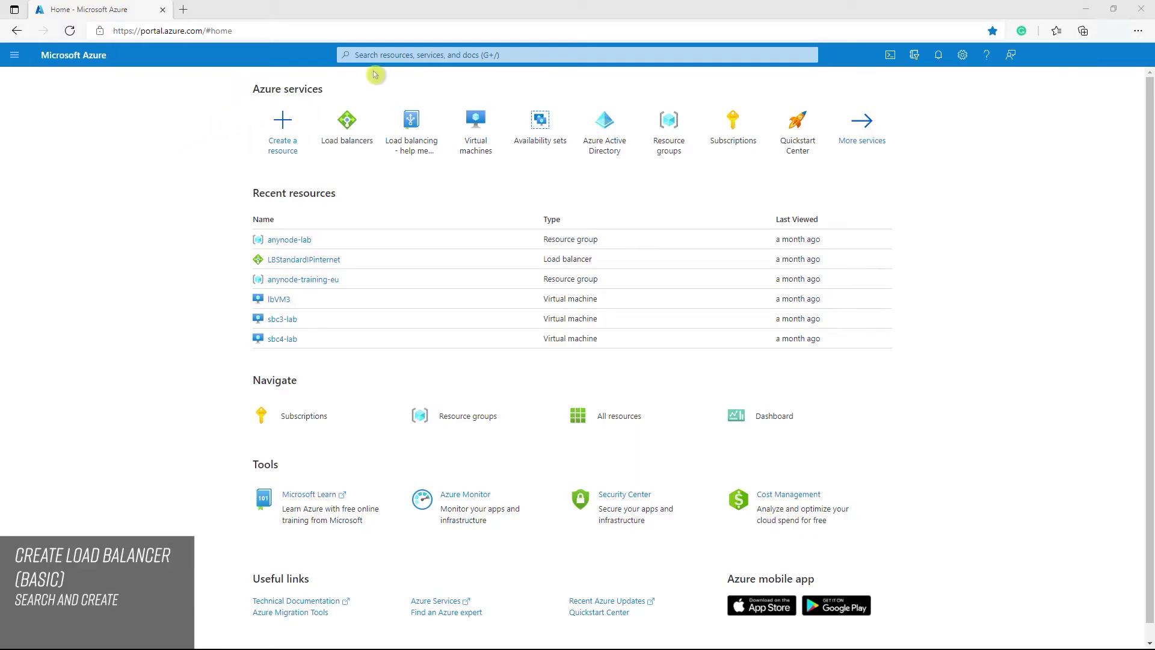
# In the Azure portal, search for the Load Balancer service and start creating a new load balancer.
pyautogui.click(363, 55)
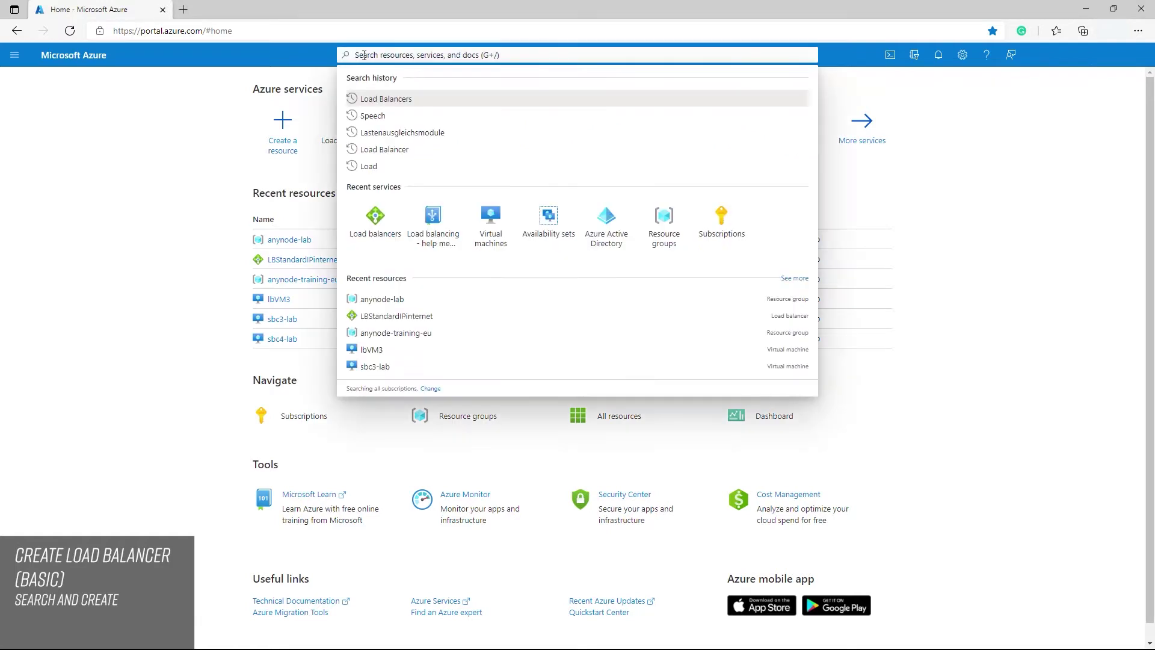
pyautogui.write('Load B')
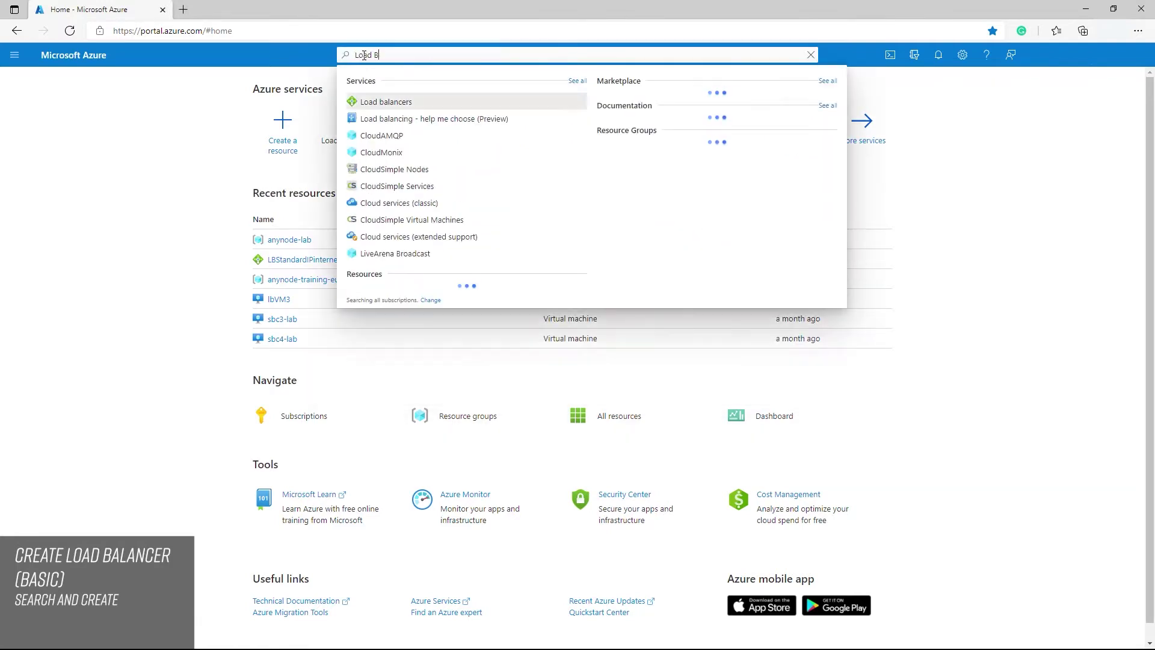
pyautogui.write('alancer')
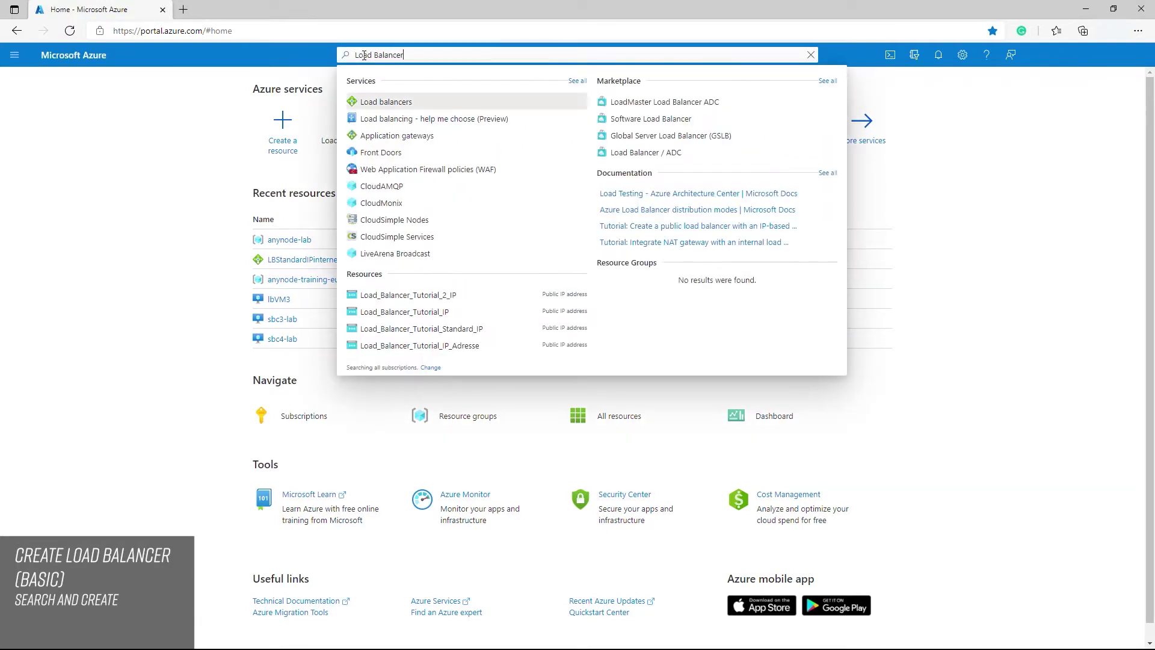
pyautogui.click(397, 119)
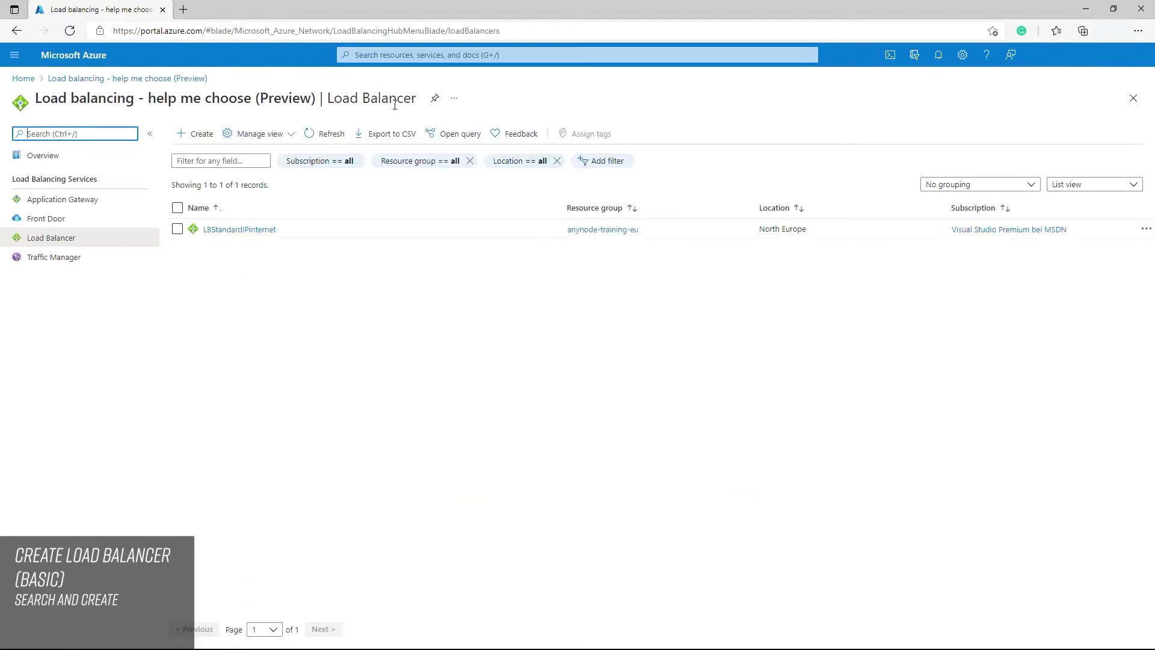
pyautogui.click(193, 142)
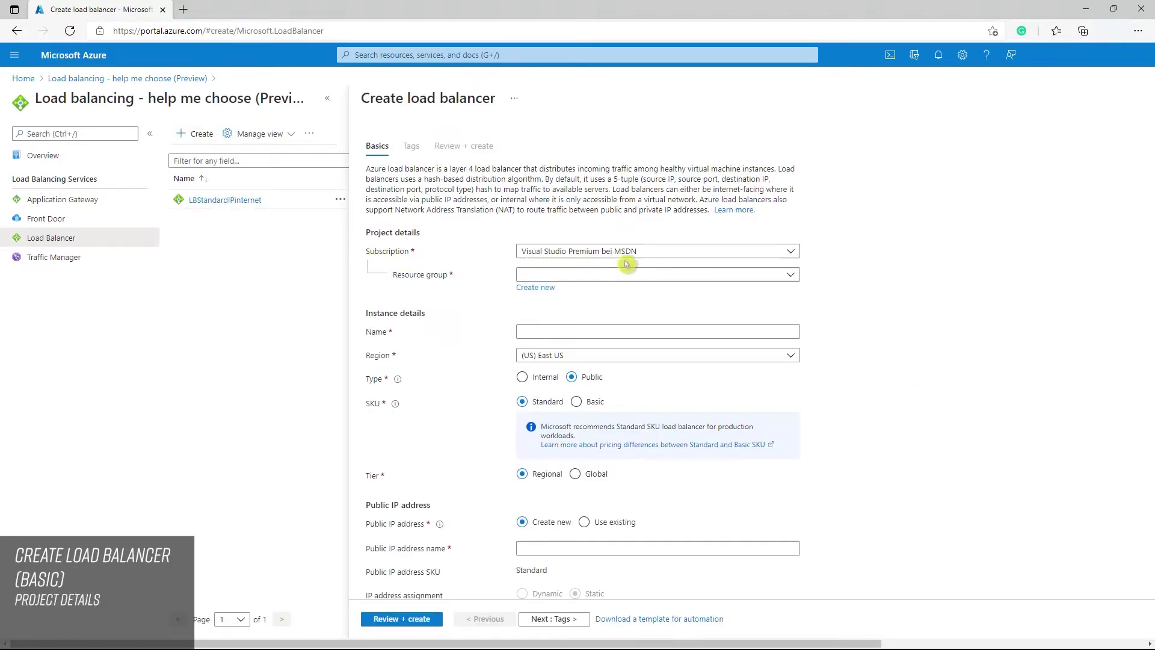
# Assign the load balancer to resource group anynode-lab and name it Load_Balancer_Tutorial_English.
pyautogui.click(790, 276)
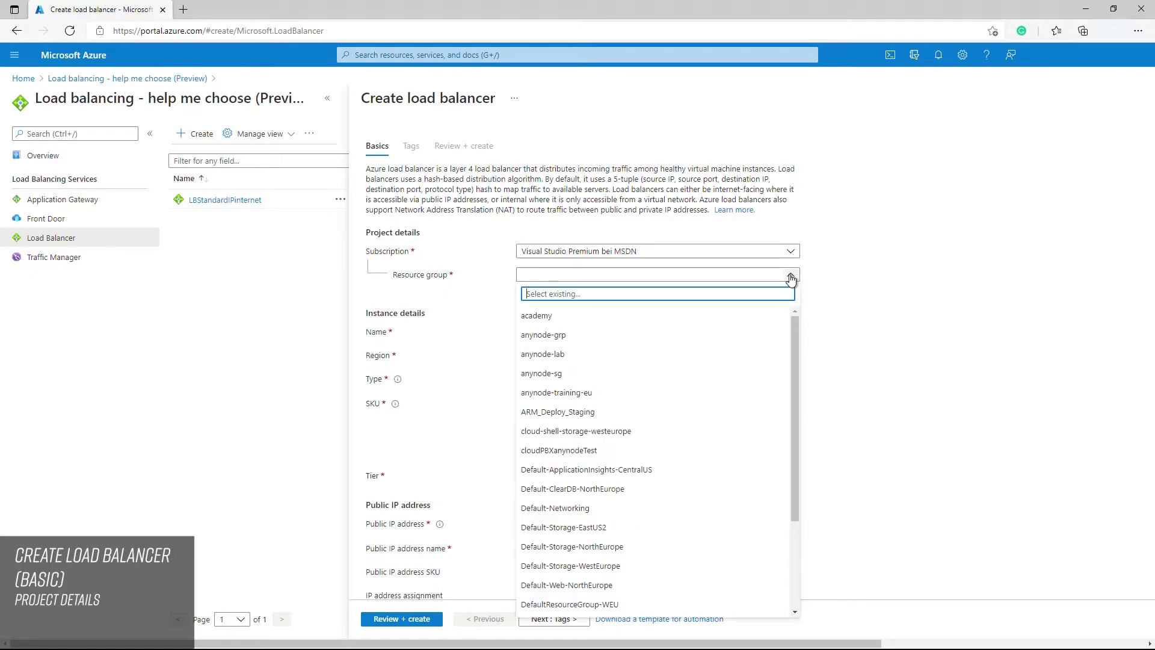
pyautogui.click(587, 361)
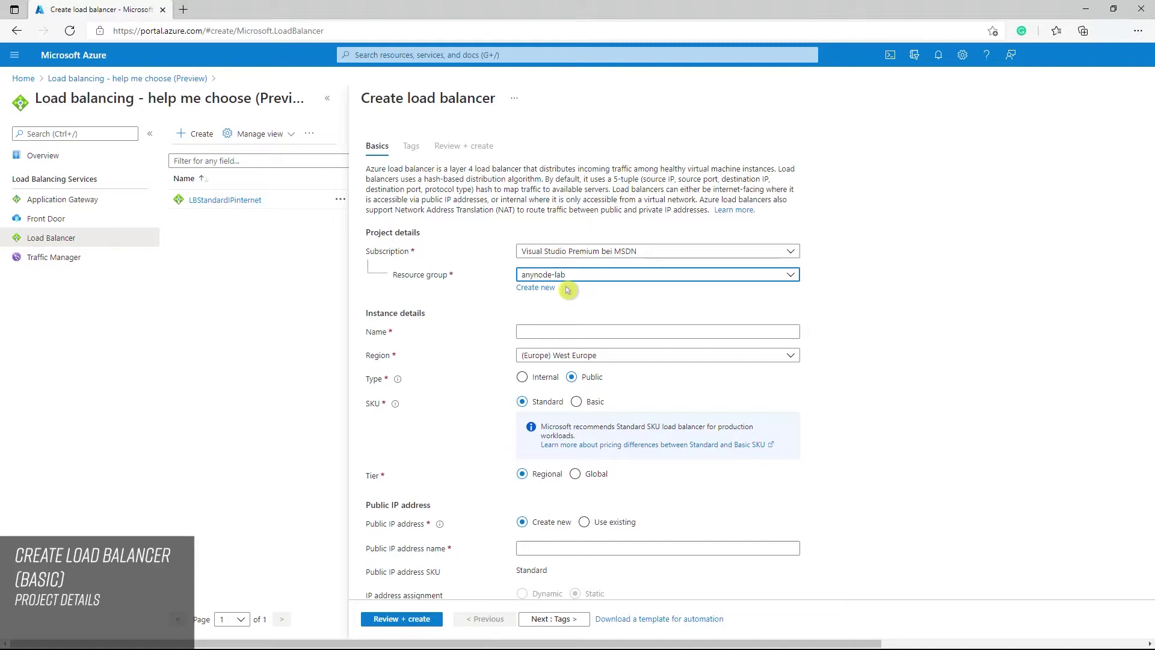
pyautogui.click(555, 328)
pyautogui.write('Loa')
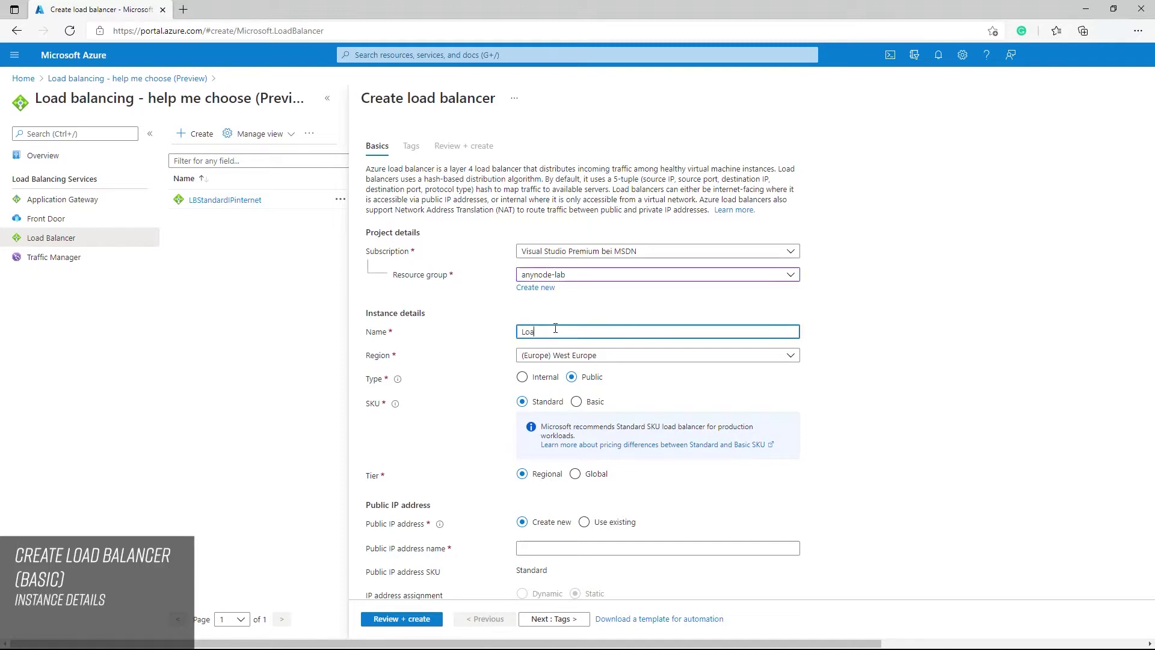
pyautogui.write('d_Balancer_Tutorial_English')
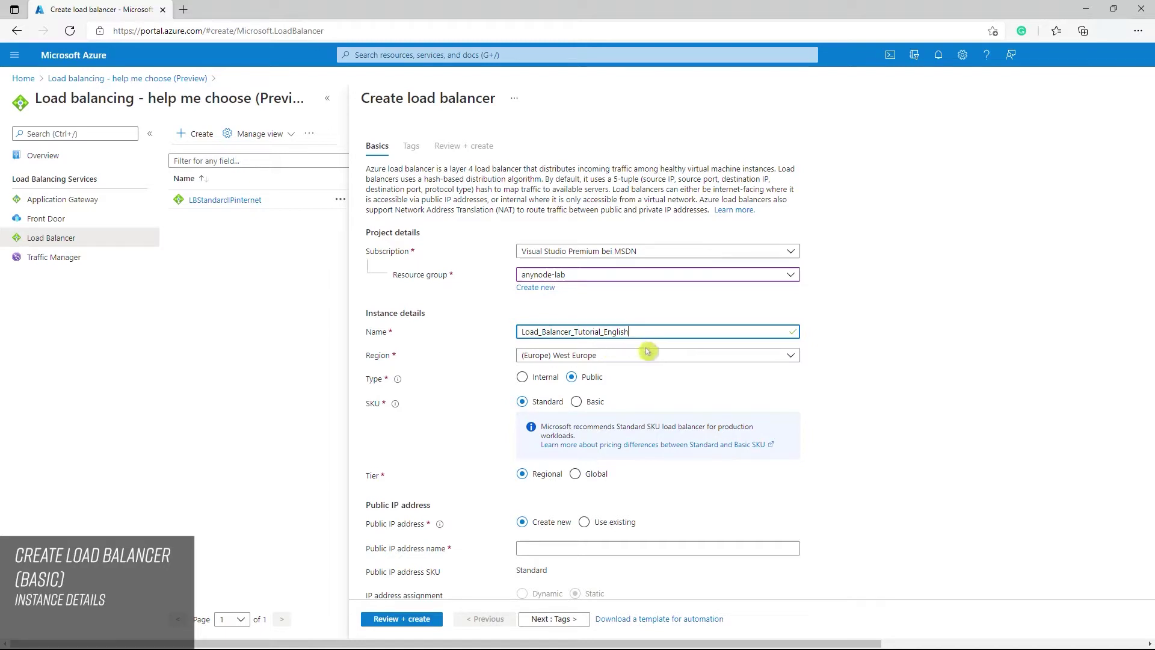
# Set the load balancer's region to (Europe) North Europe and its SKU to Basic.
pyautogui.click(794, 356)
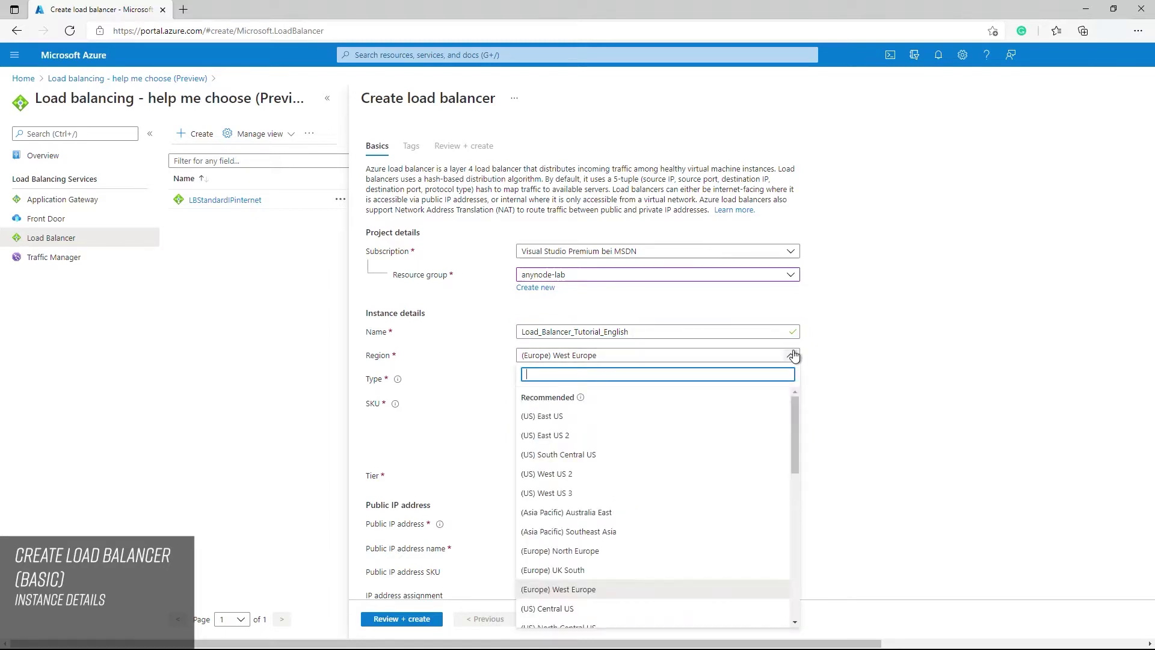
pyautogui.moveTo(798, 413); pyautogui.dragTo(798, 439)
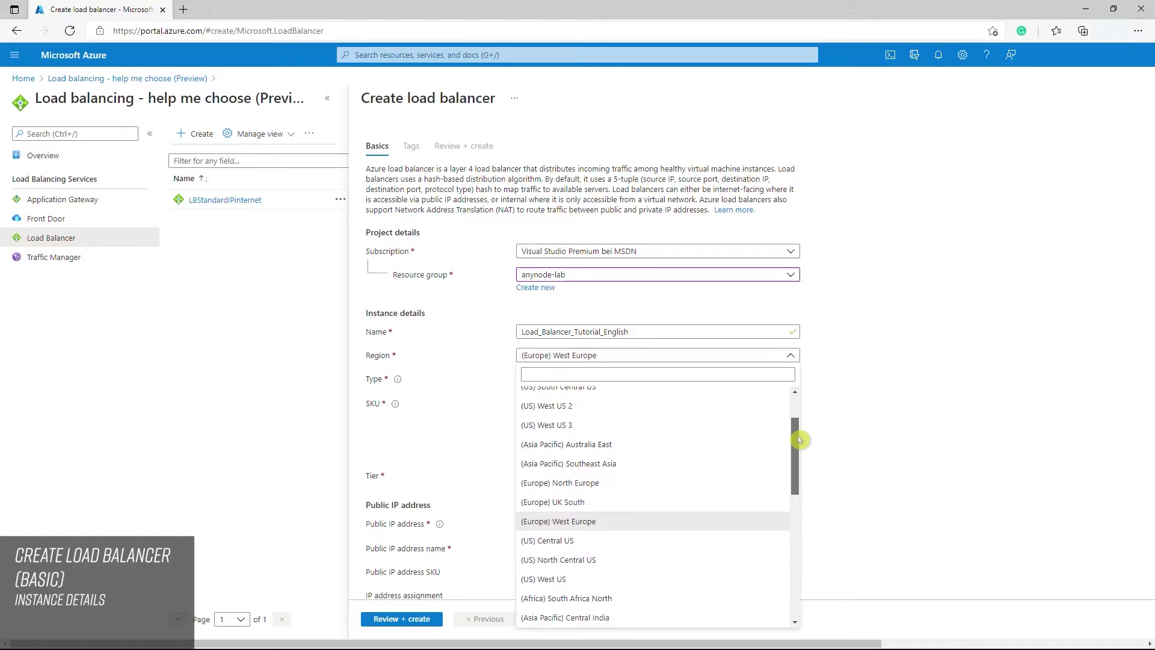
pyautogui.click(601, 483)
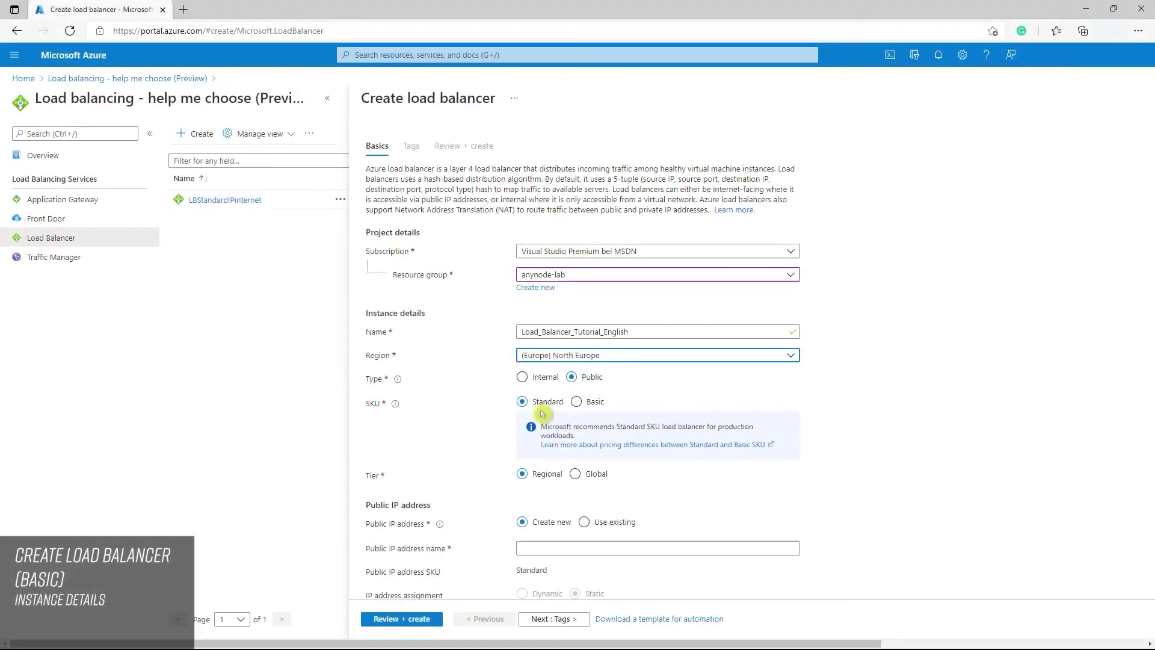
pyautogui.click(578, 403)
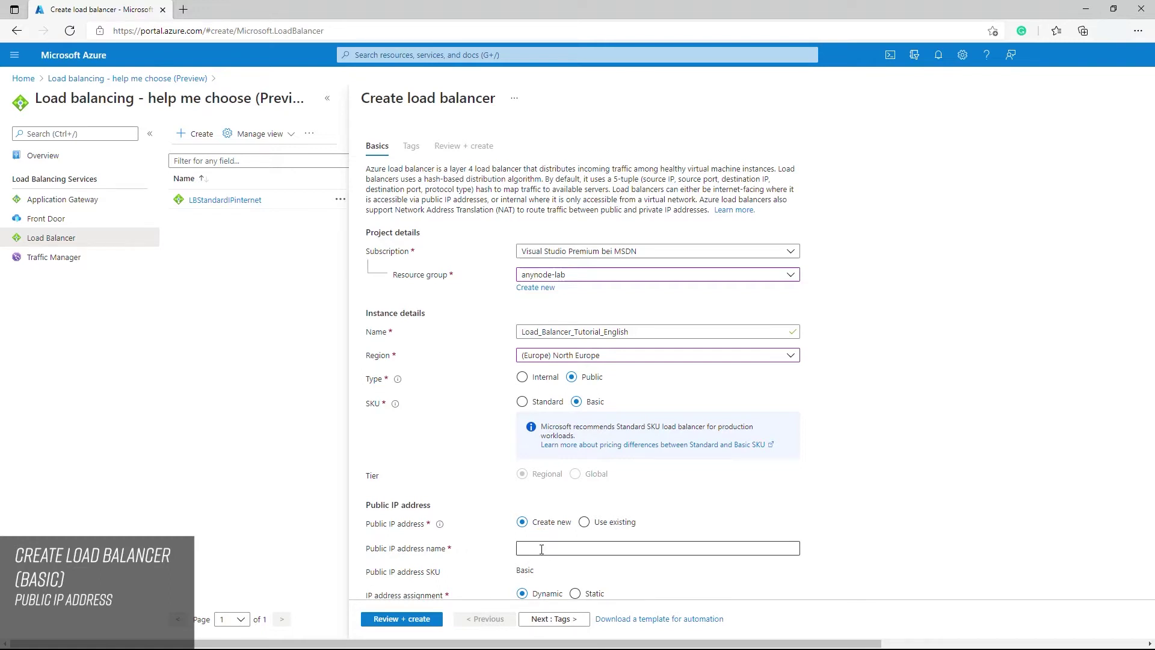
# Name the new public IP address Load_Balancer_Tutorial_English_IP and set its assignment to Static.
pyautogui.click(532, 549)
pyautogui.write('Load')
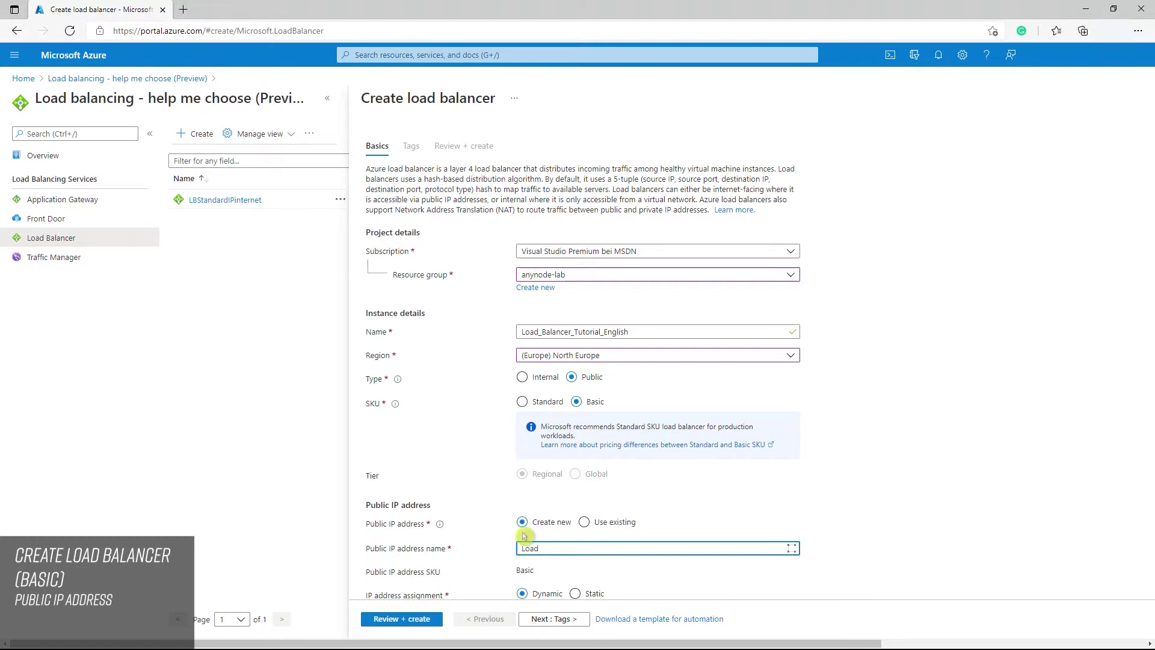
pyautogui.write('_Balancer_Tutorial_English_IP')
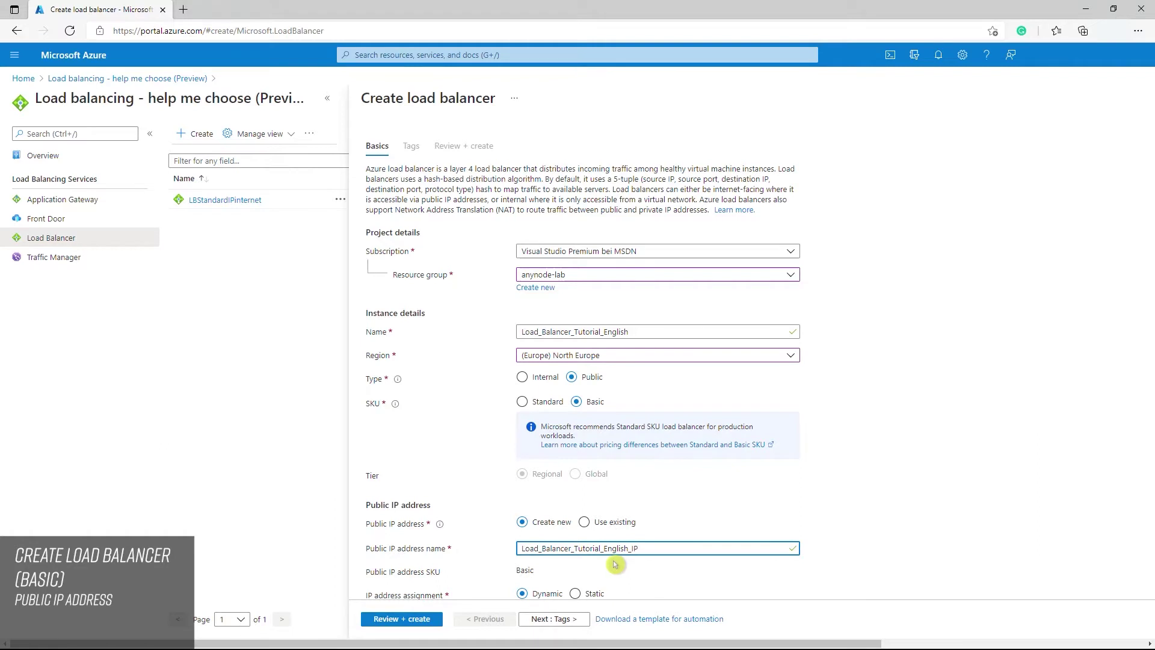
pyautogui.scroll(-1, 596, 563)
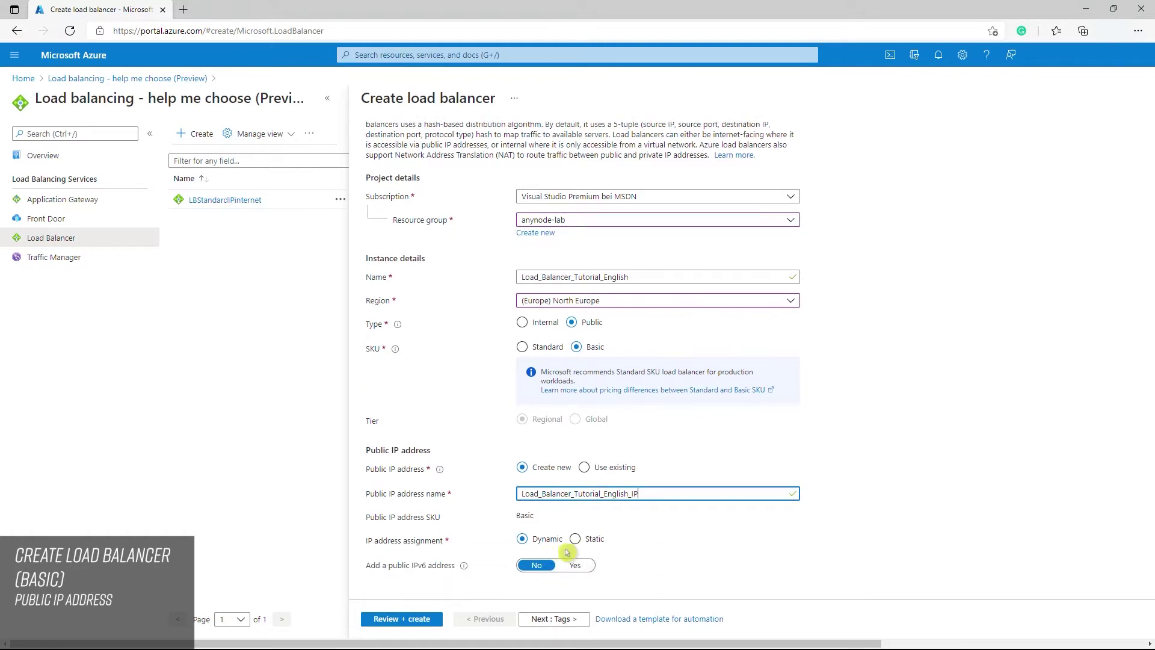
pyautogui.click(575, 539)
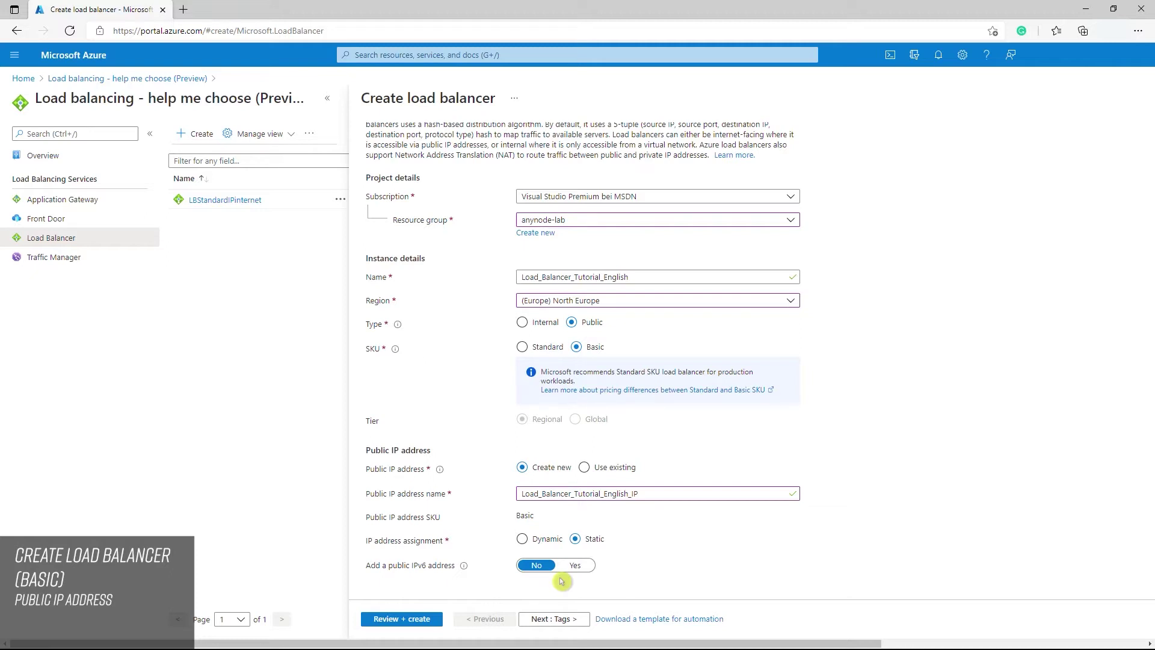
# Add a tag to the load balancer with name application and value anynode.
pyautogui.click(560, 619)
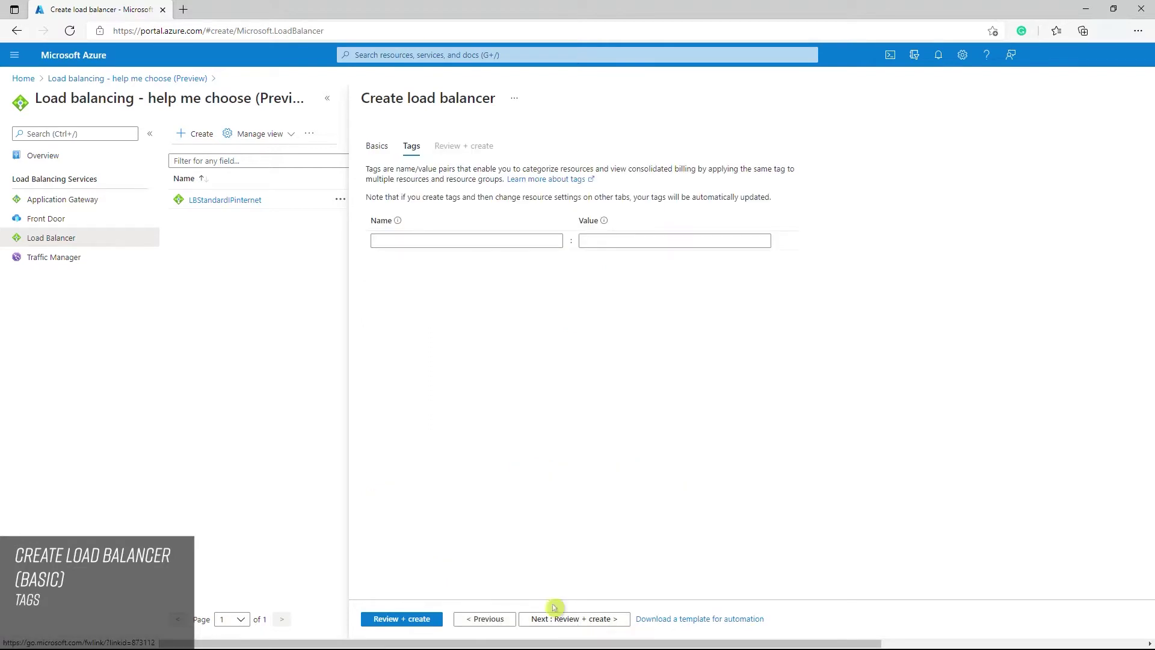
pyautogui.click(402, 241)
pyautogui.write('application')
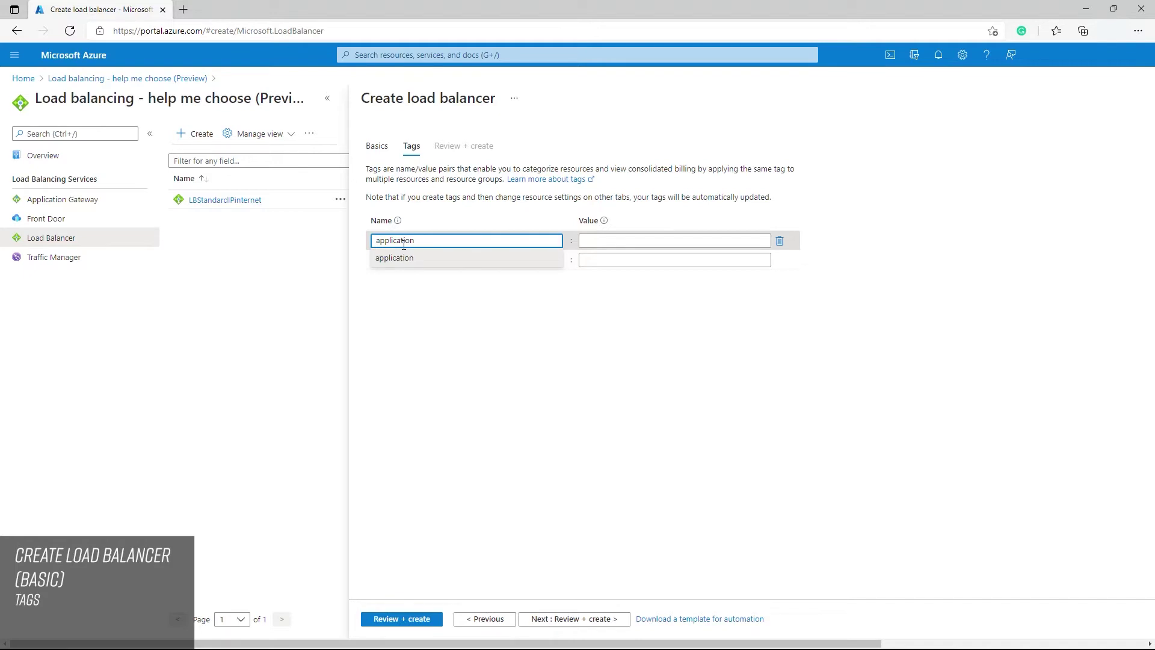
pyautogui.click(609, 241)
pyautogui.write('a')
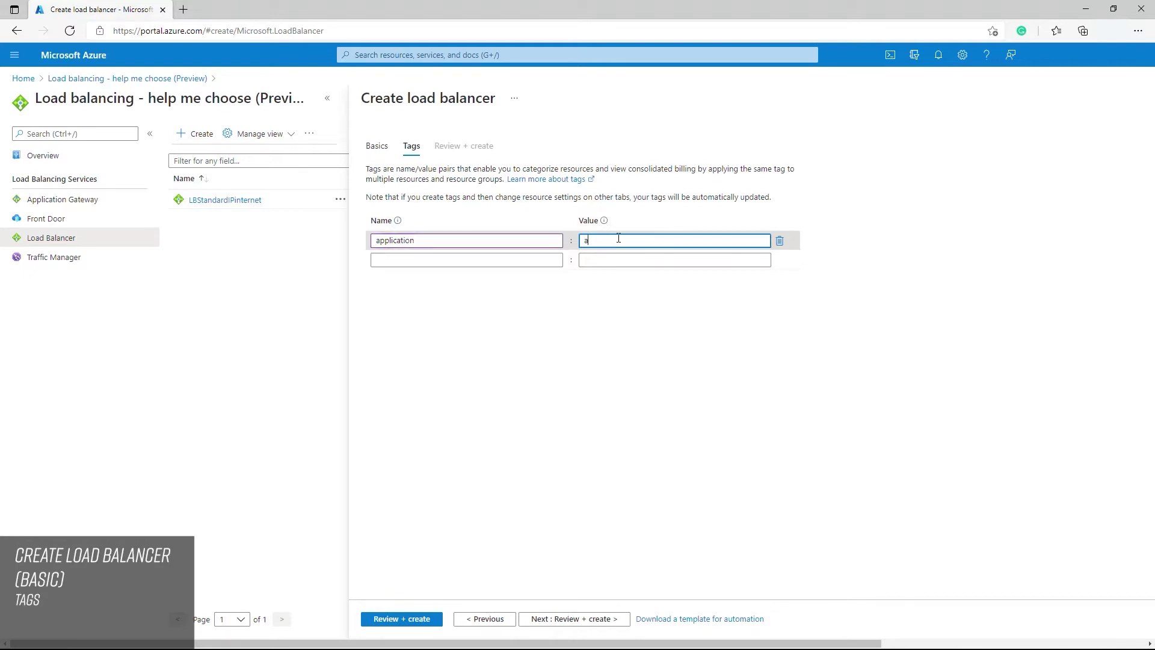
pyautogui.write('nynode')
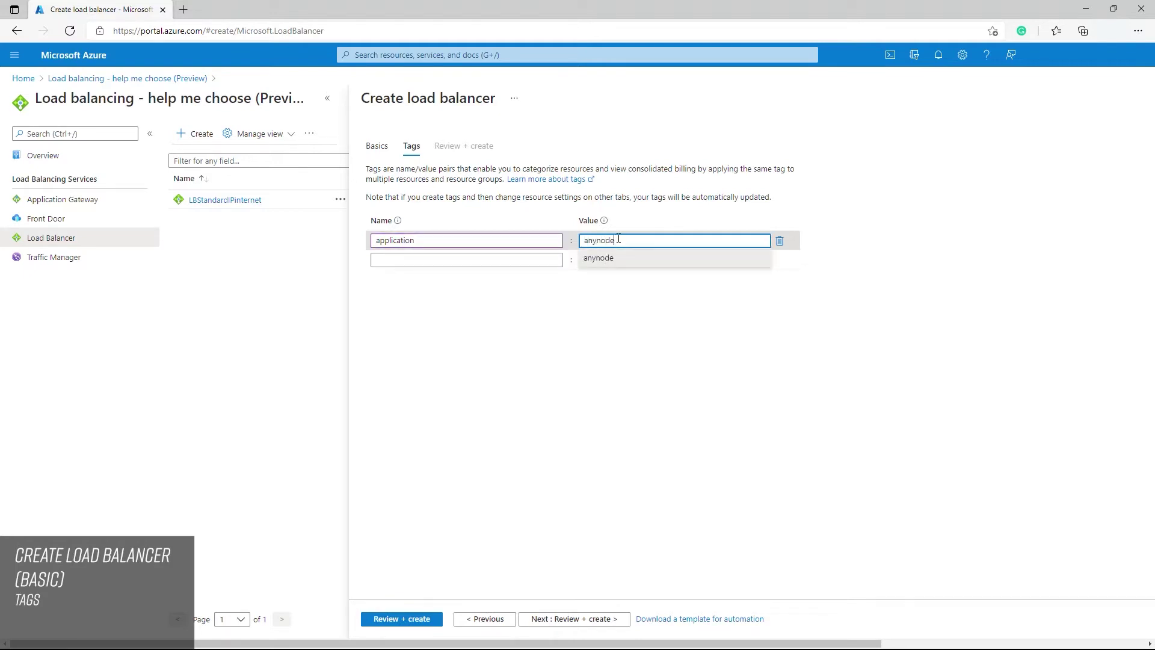
pyautogui.click(595, 303)
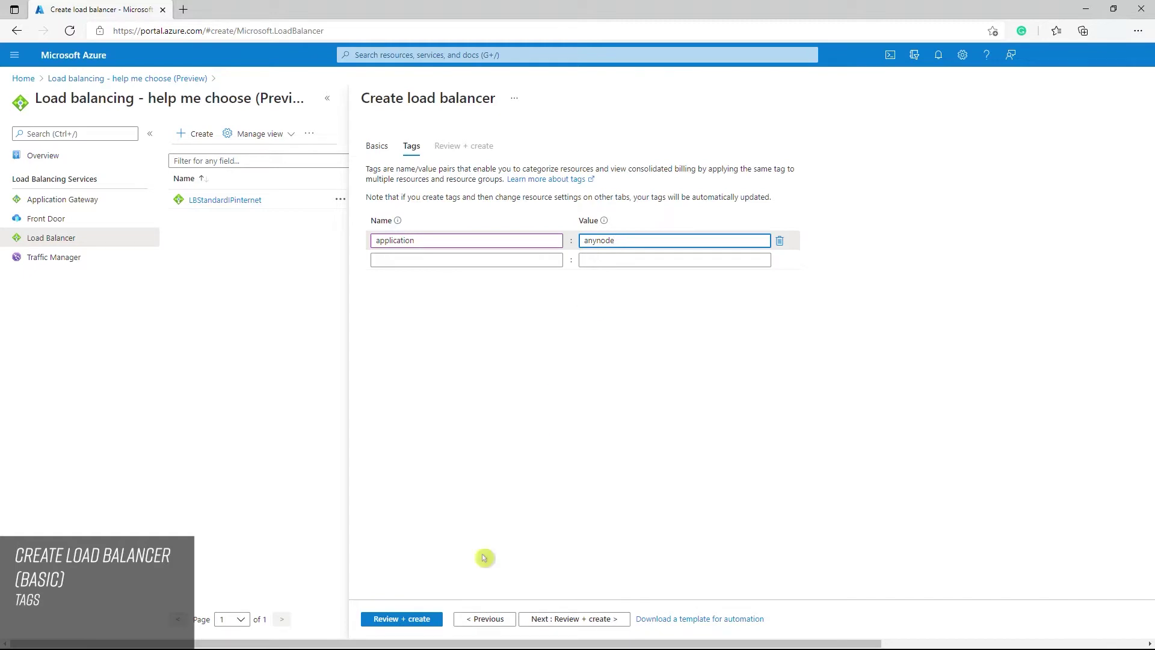
# Recheck the basic settings, validate the configuration and create the Basic load balancer.
pyautogui.click(485, 619)
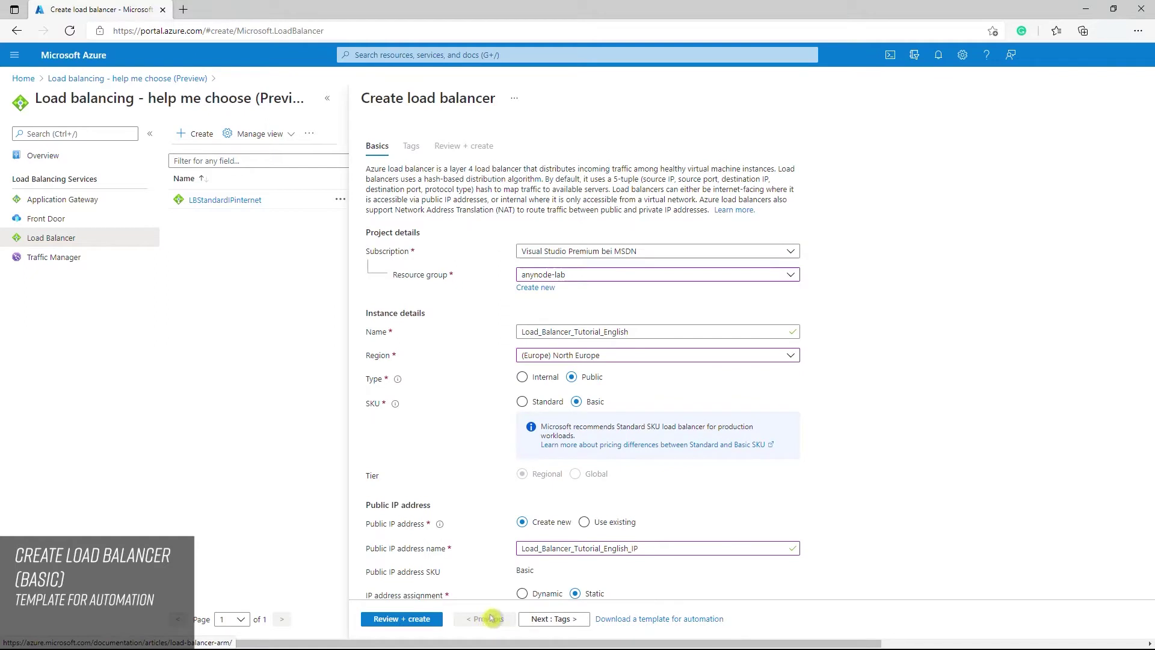
pyautogui.scroll(-1, 683, 579)
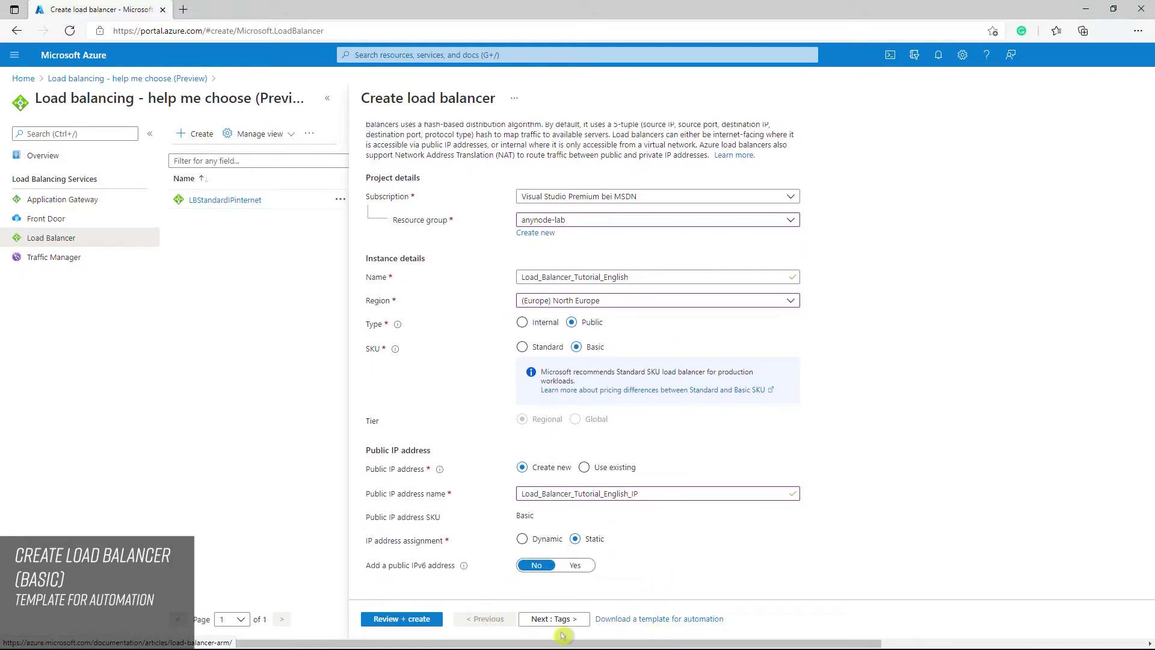
pyautogui.click(407, 620)
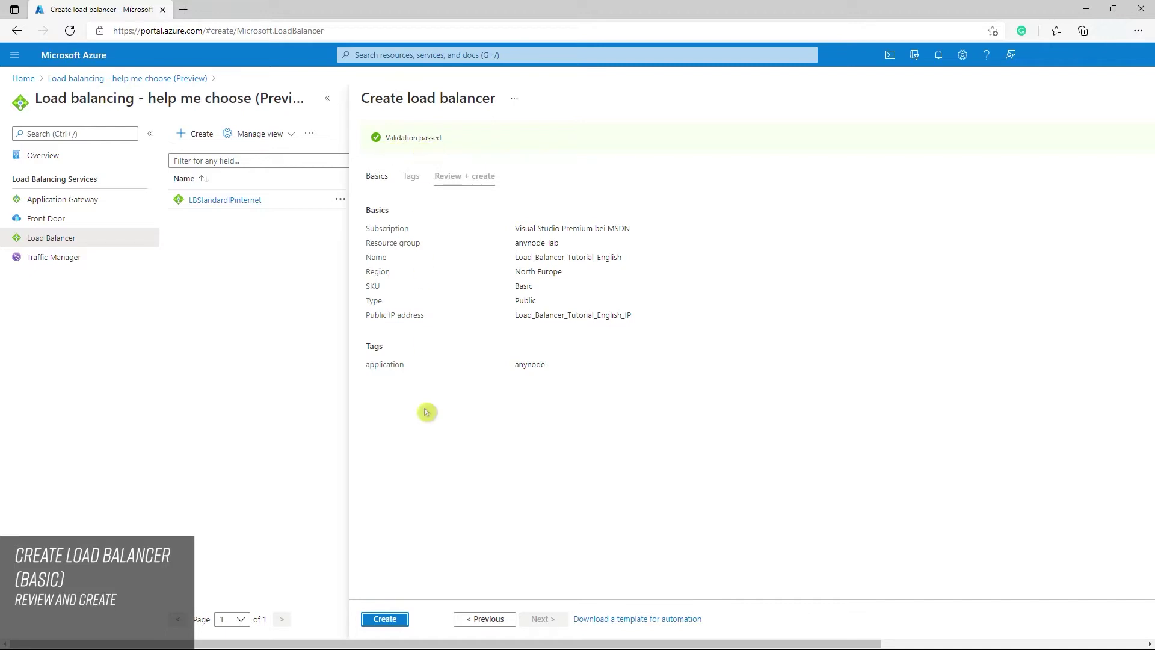
pyautogui.click(399, 623)
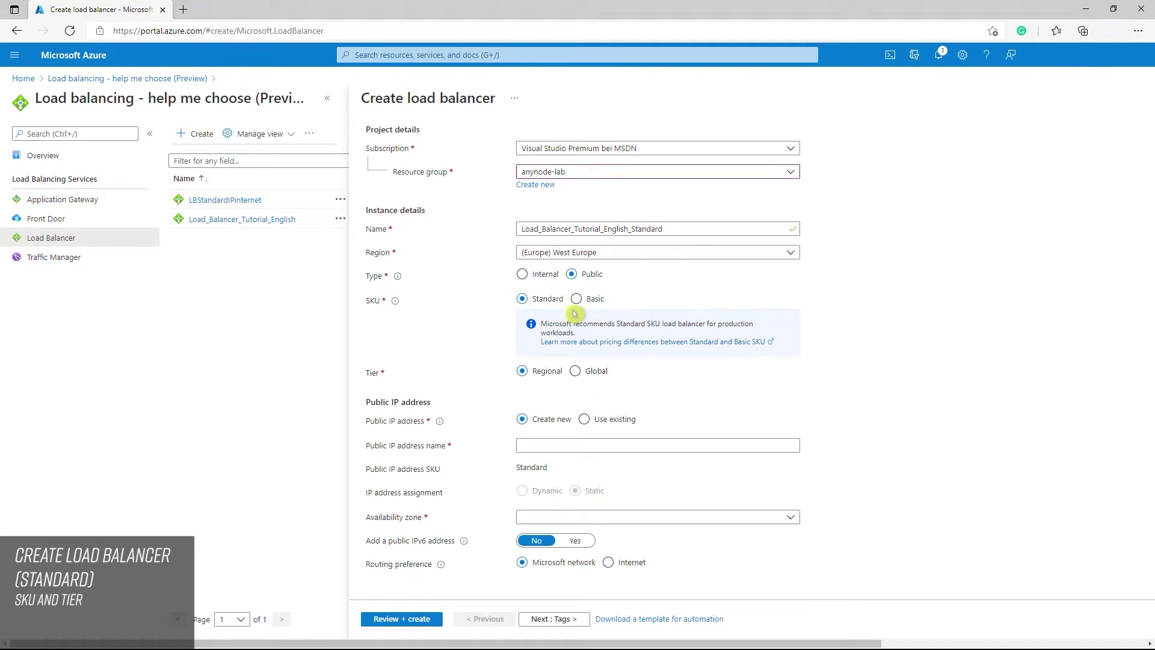
# For the Standard SKU load balancer, name the public IP Load_Balancer_Tutorial_English_Standard_IP, set availability zone 1, and submit the configuration for review.
pyautogui.click(551, 311)
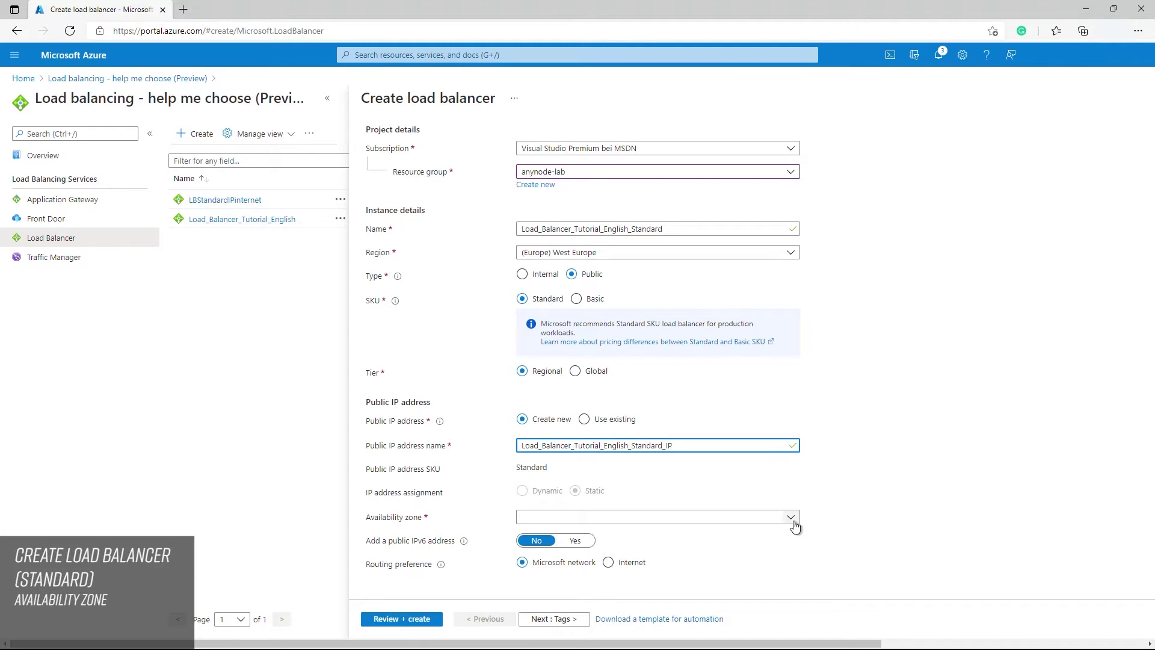
pyautogui.click(793, 521)
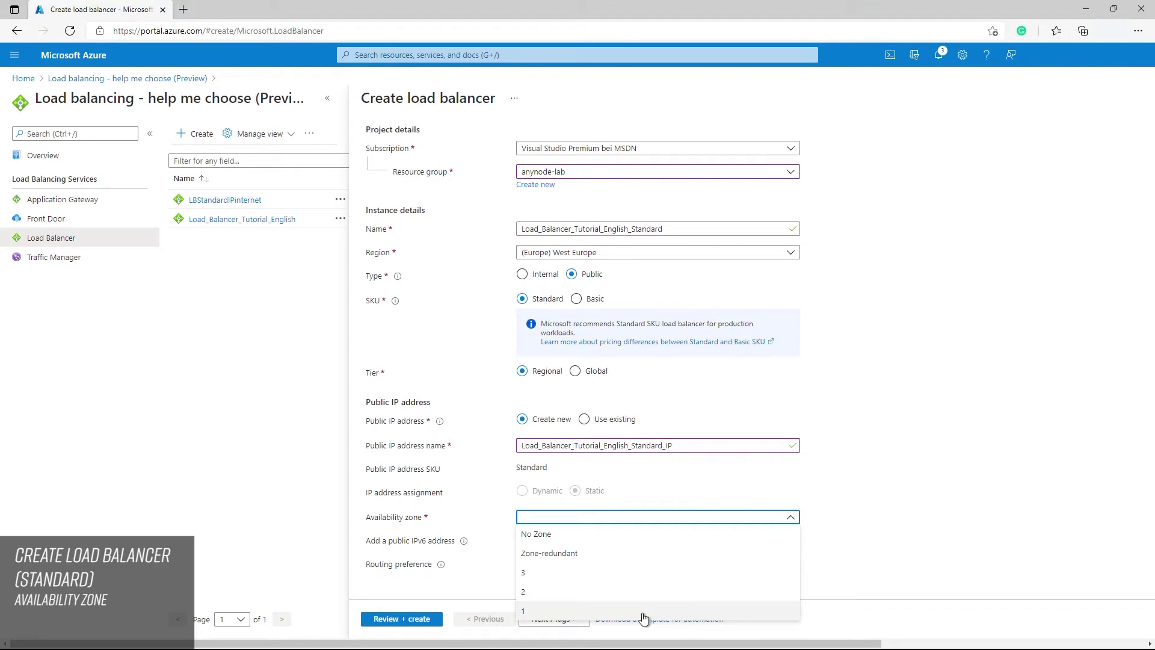
pyautogui.click(642, 615)
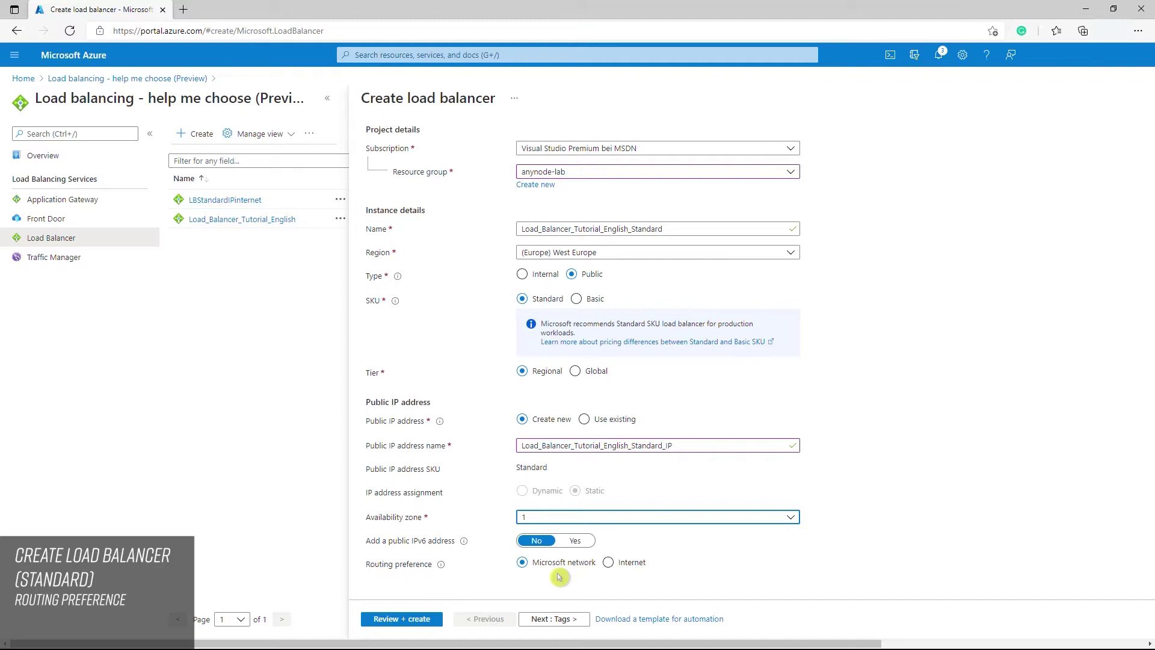
pyautogui.click(419, 621)
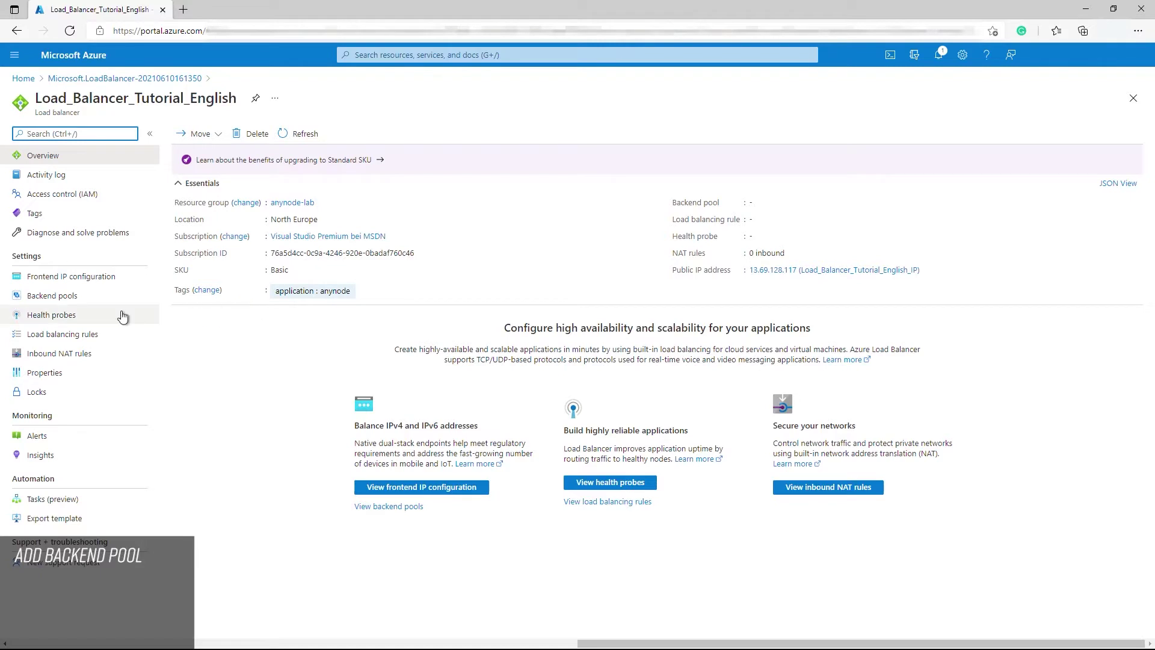
# Start a backend pool named Load_Balancer_Tutorial_Backend_Pool on virtual network anynodetrainingeuvnet391 (anynode-training-eu), associated to virtual machines.
pyautogui.click(74, 299)
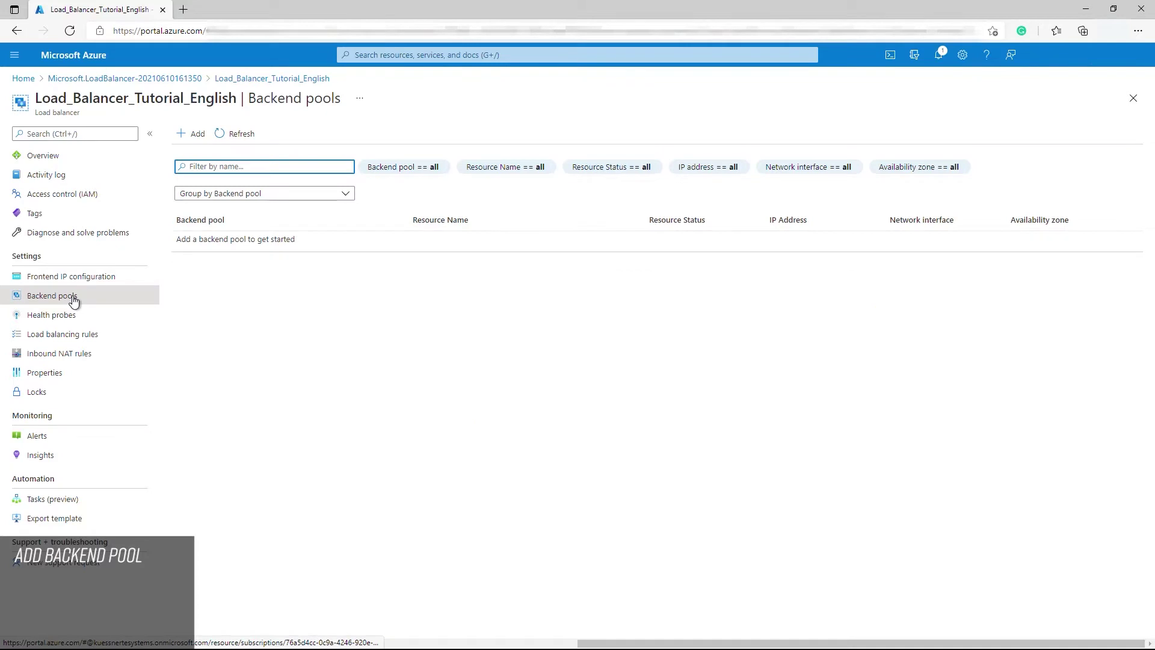
pyautogui.click(200, 137)
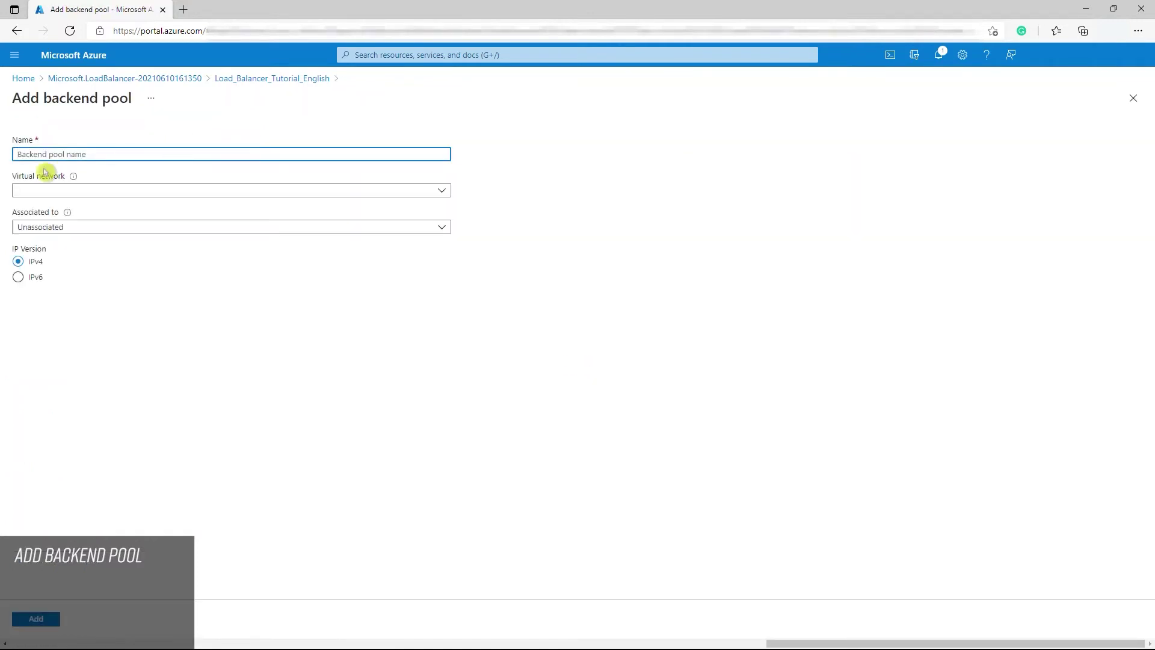
pyautogui.write('Load_Ba')
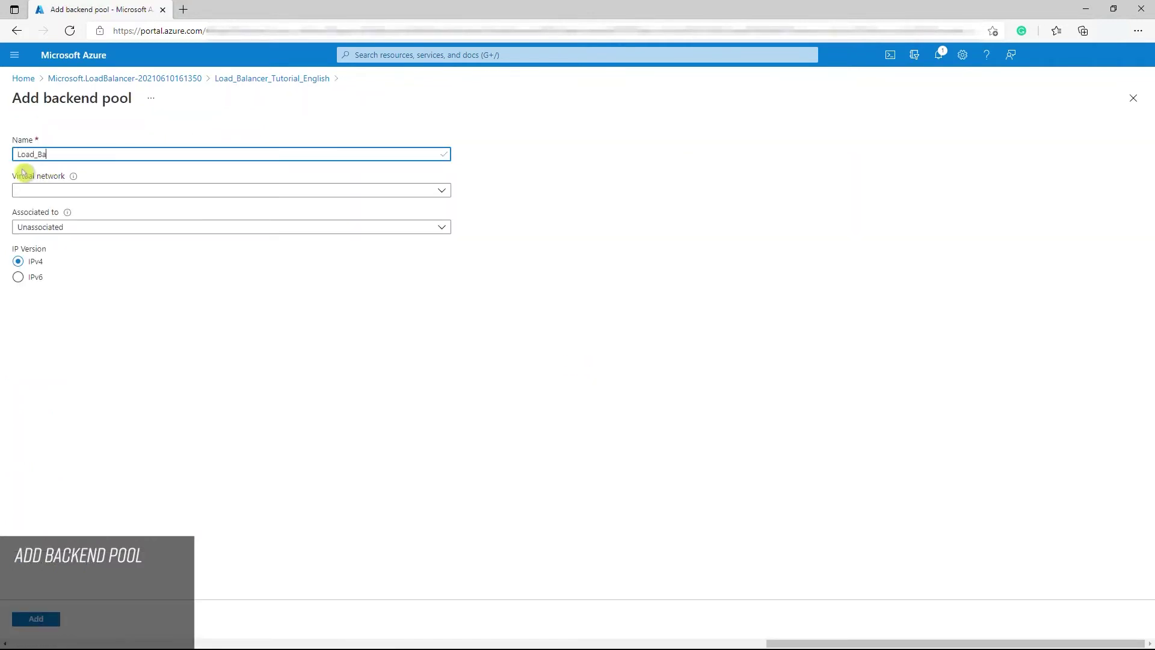
pyautogui.write('lancer_Tutorial_Backend_Pool')
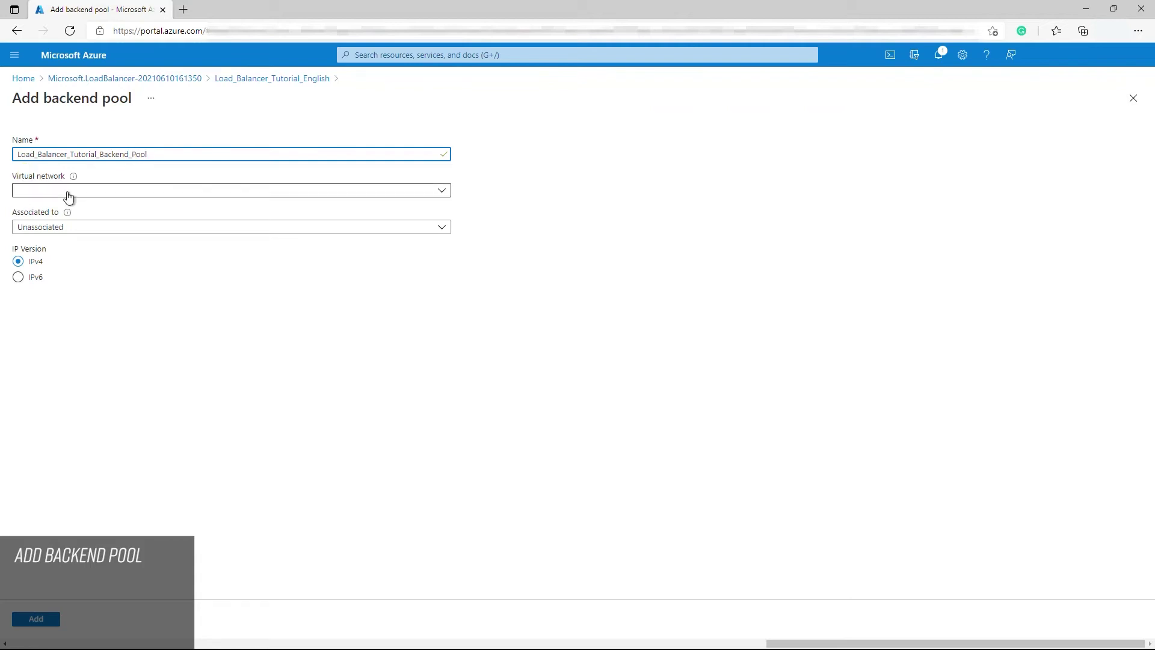
pyautogui.click(443, 193)
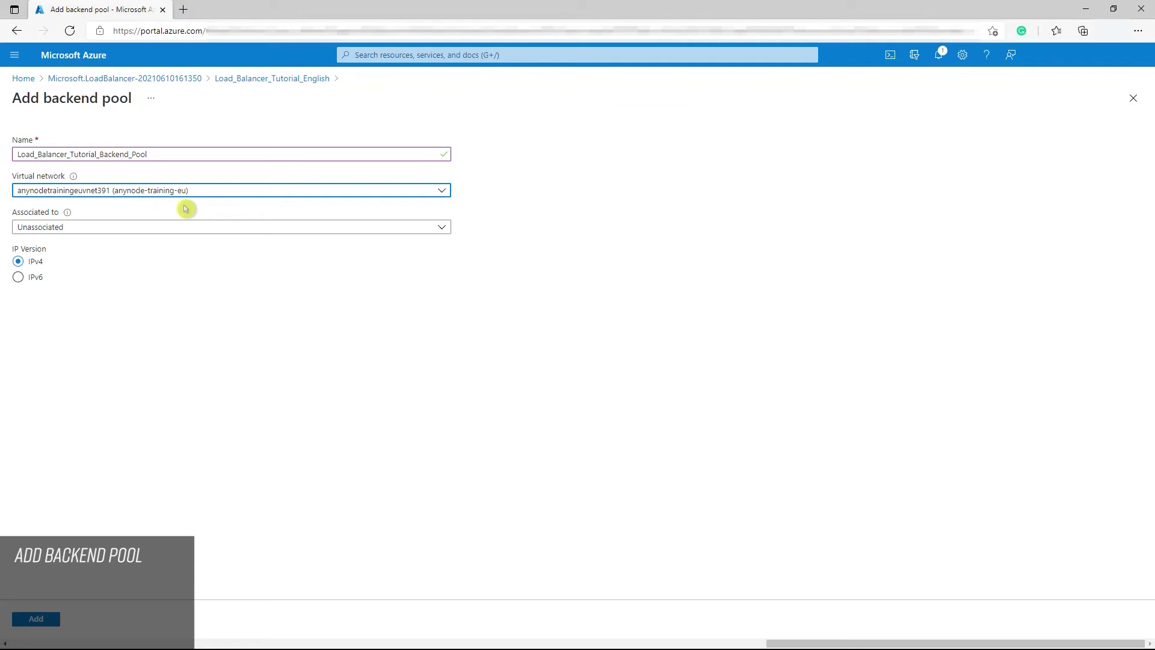
pyautogui.click(443, 231)
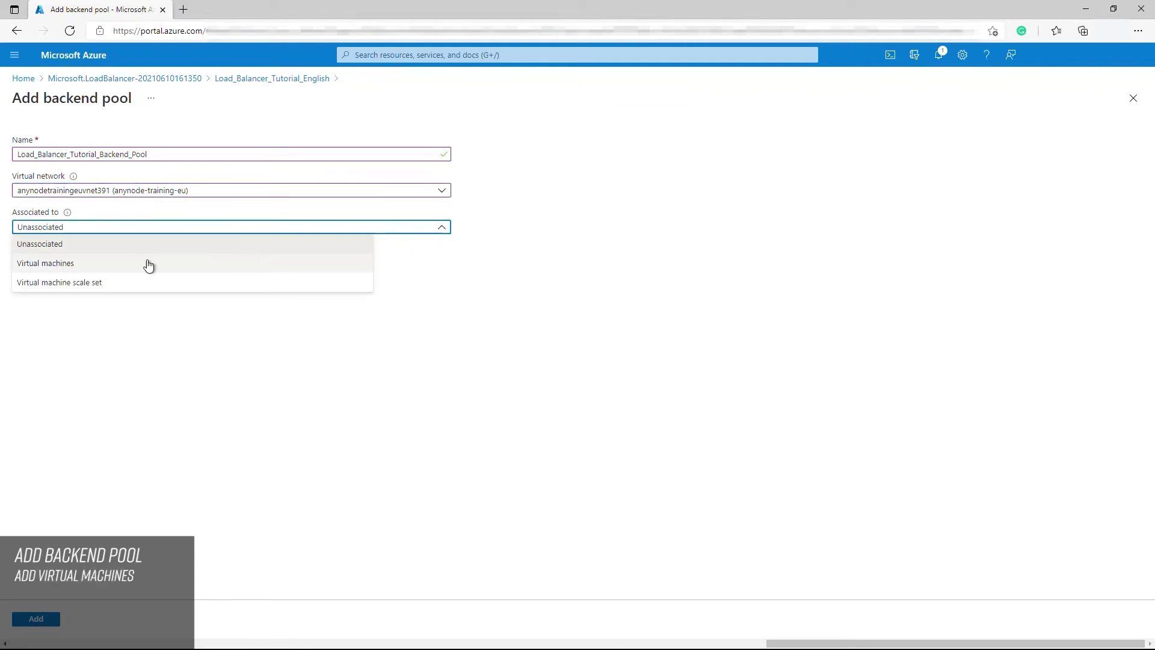
pyautogui.click(63, 267)
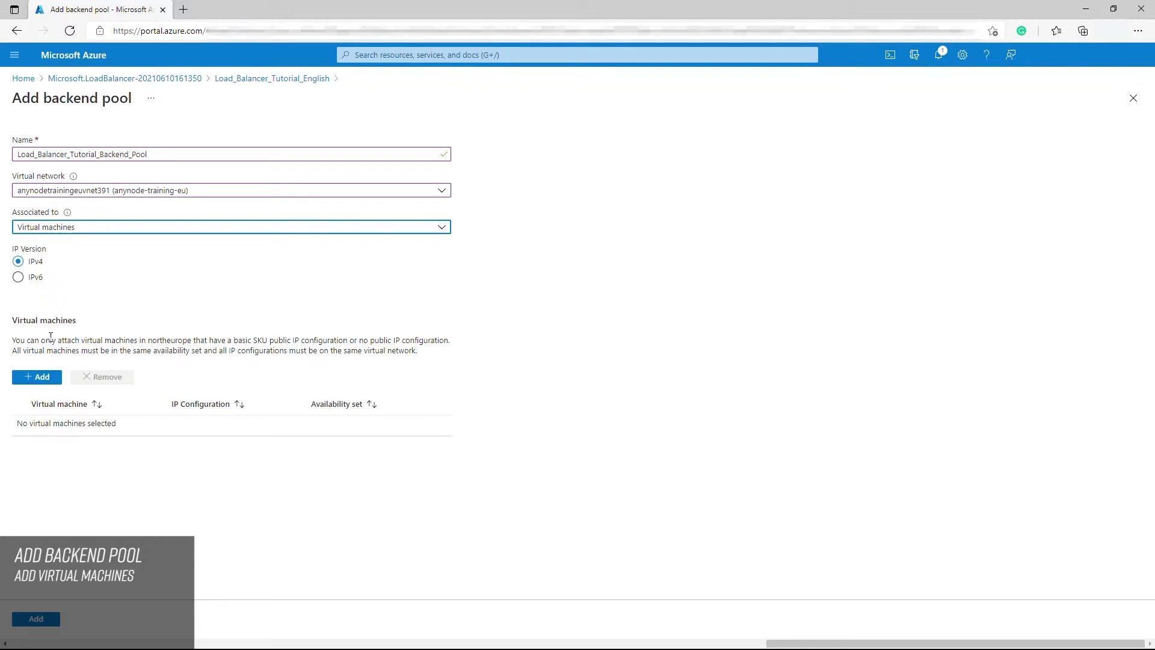
# Attach the virtual machines lbvm1 and lbvm2 to the backend pool and submit the pool.
pyautogui.click(47, 383)
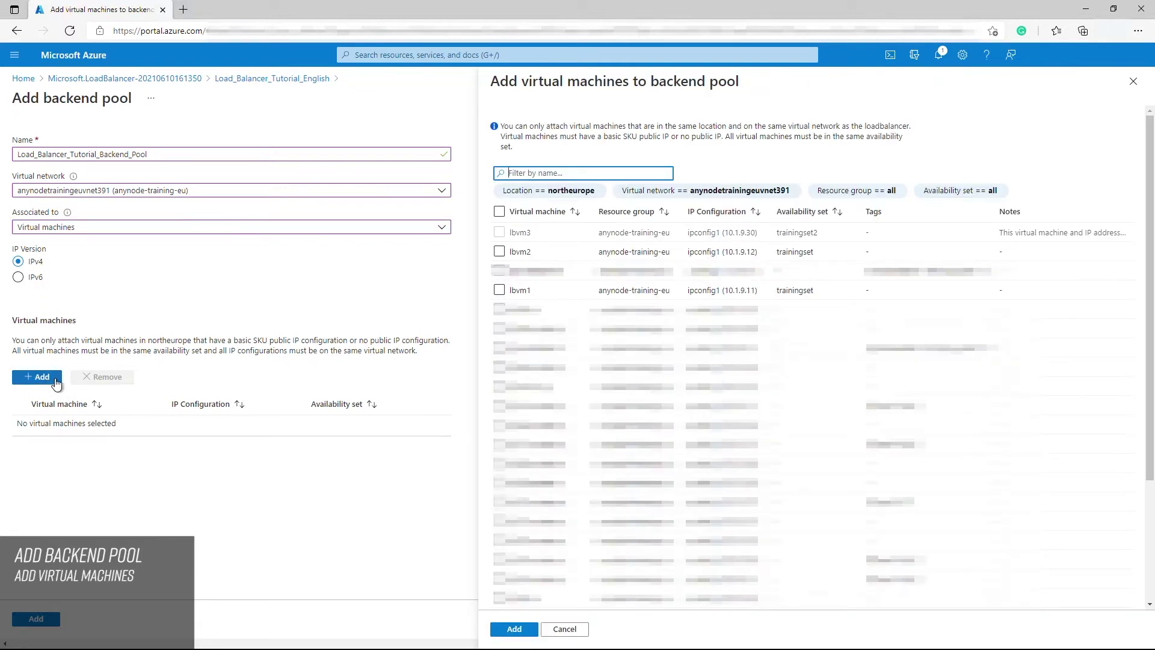
pyautogui.click(499, 291)
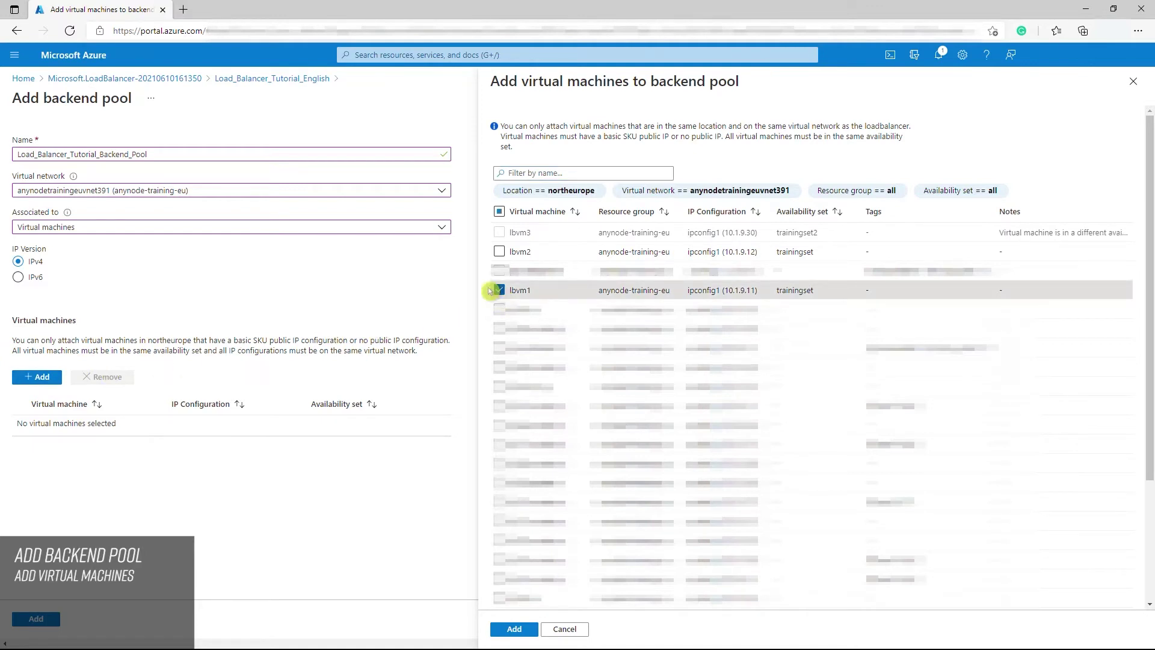
pyautogui.click(501, 252)
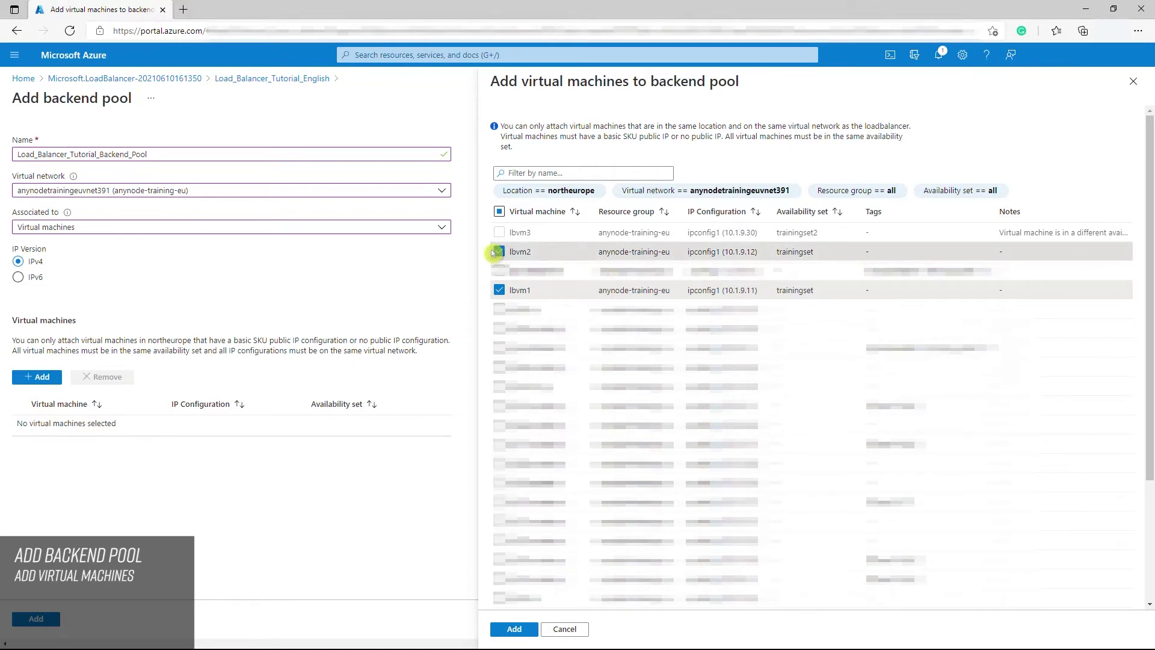
pyautogui.click(514, 629)
pyautogui.click(50, 626)
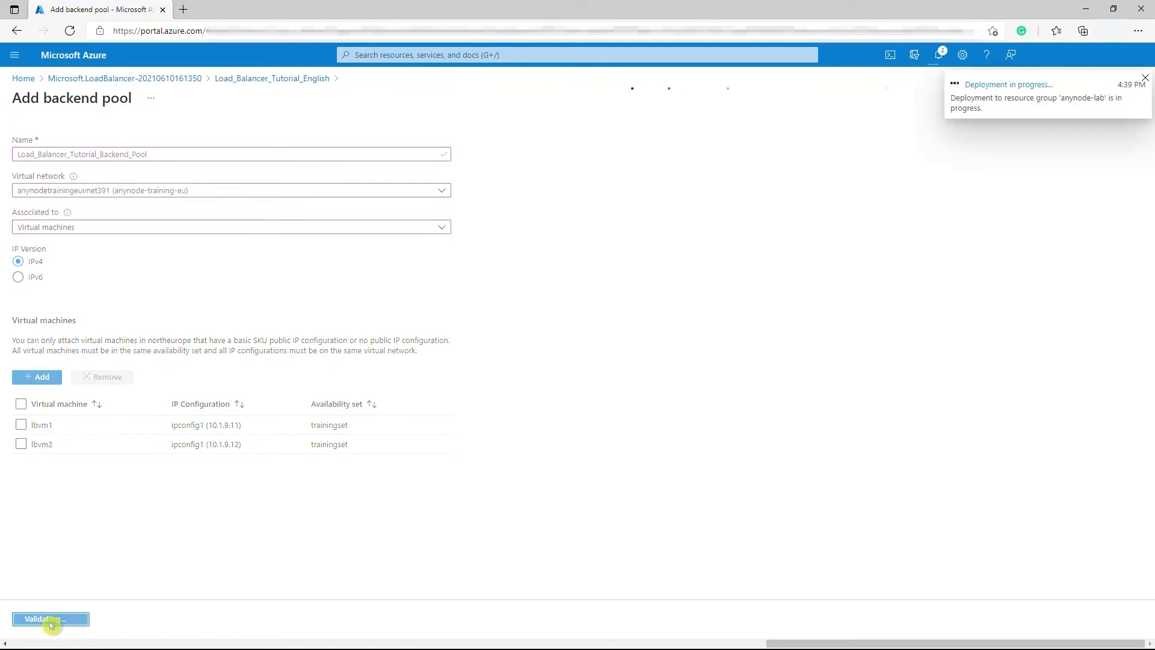
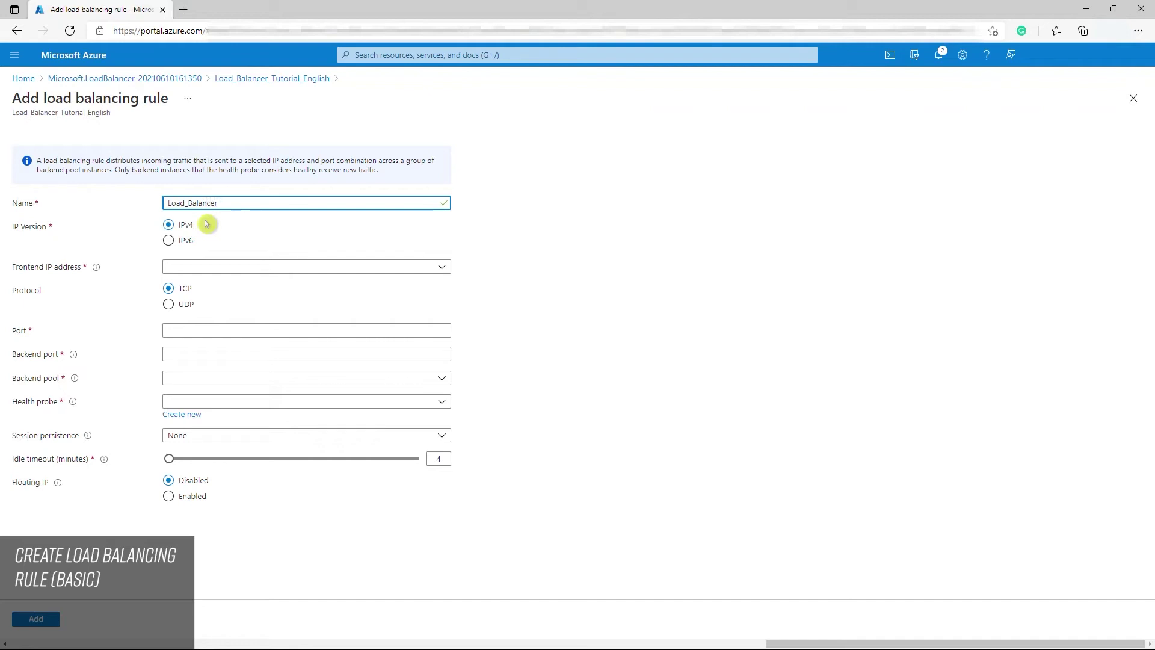
# Name the load balancing rule Load_Balancer_Tutorial_Rule and select LoadBalancerFrontEnd as its frontend IP address.
pyautogui.write('rial')
pyautogui.write('_E')
pyautogui.write('Rule')
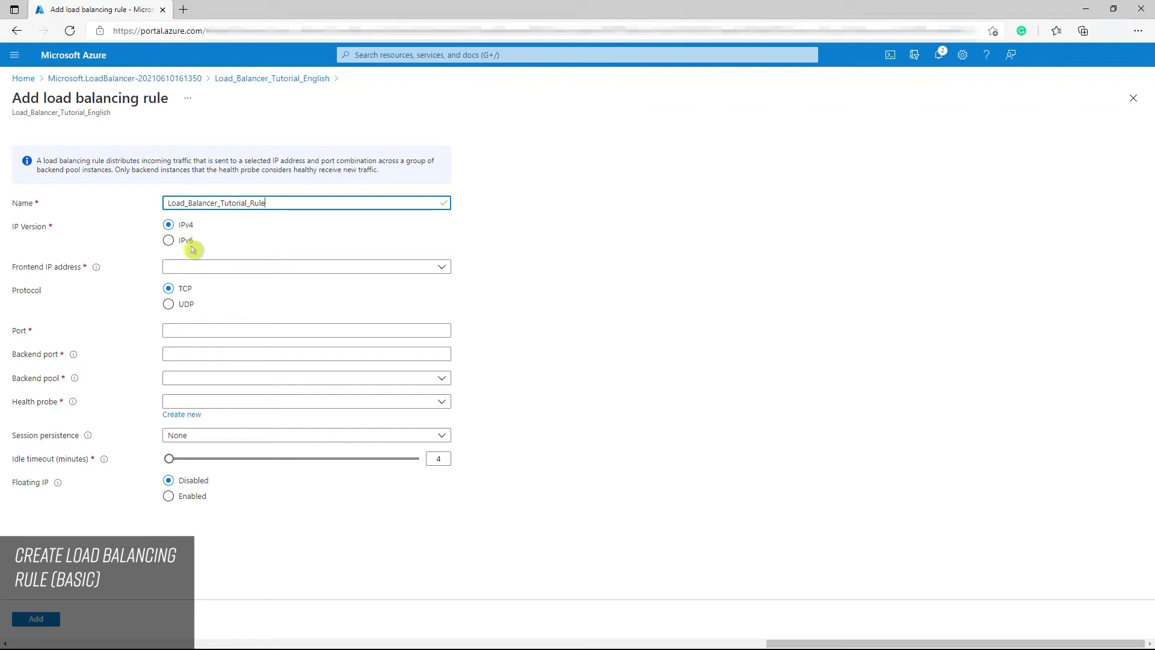
pyautogui.click(444, 269)
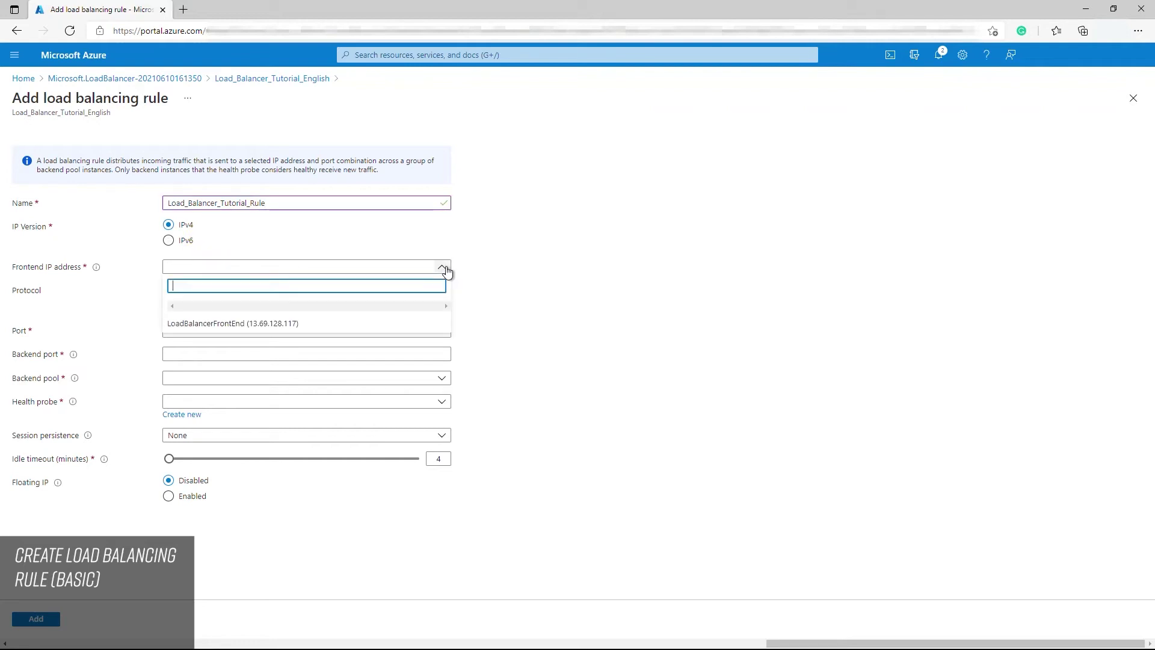
pyautogui.click(293, 325)
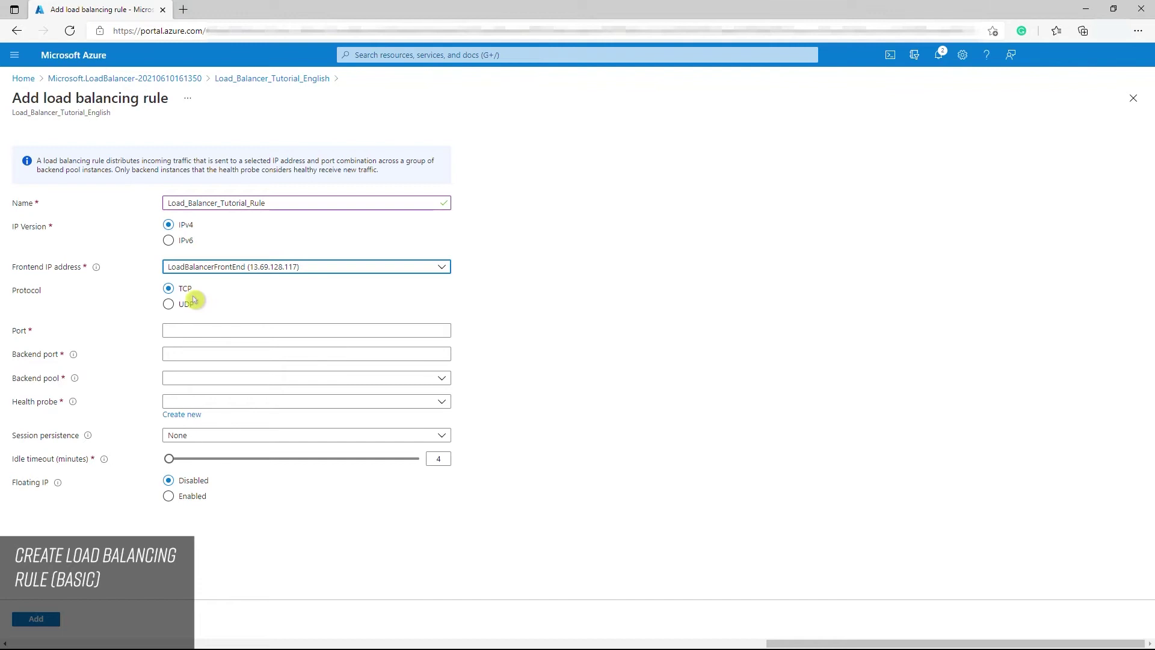
# Set the rule's port and backend port to 5067 and choose Load_Balancer_Tutorial_Backend_Pool as the backend pool.
pyautogui.click(185, 329)
pyautogui.write('5067')
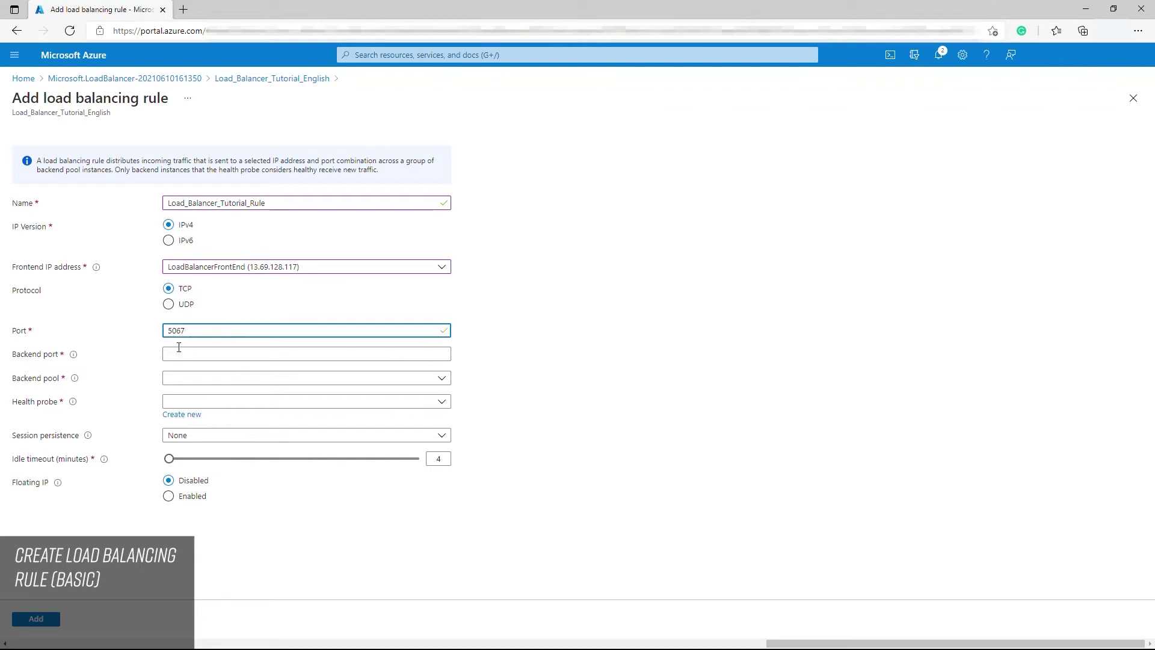
pyautogui.click(177, 354)
pyautogui.write('5067')
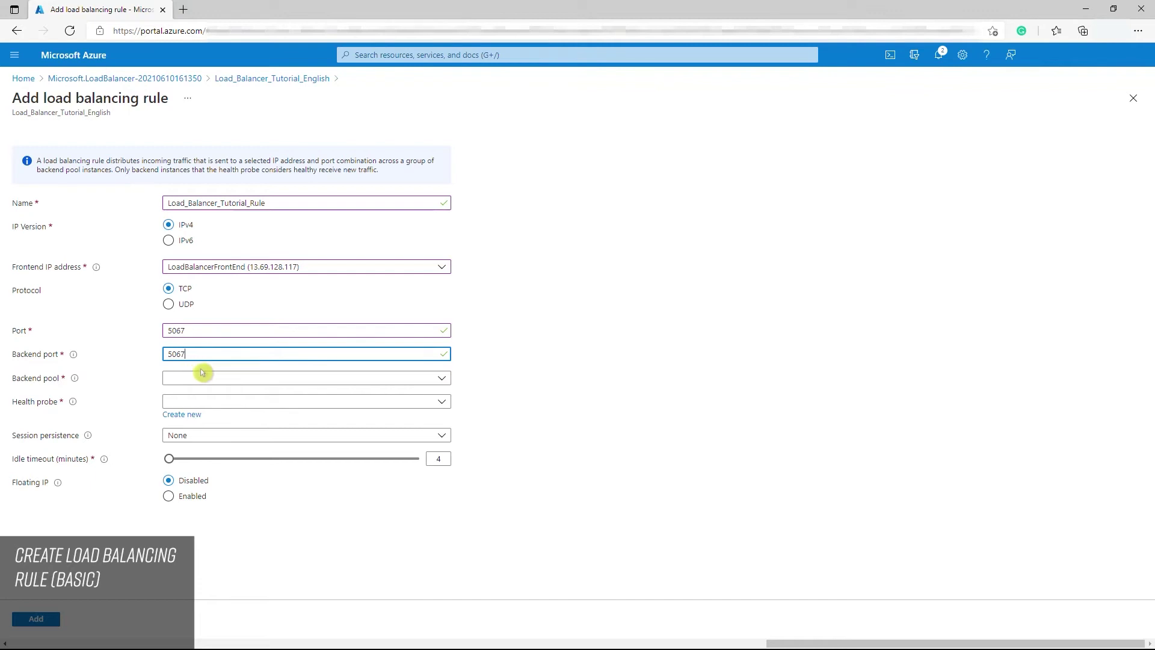
pyautogui.click(444, 378)
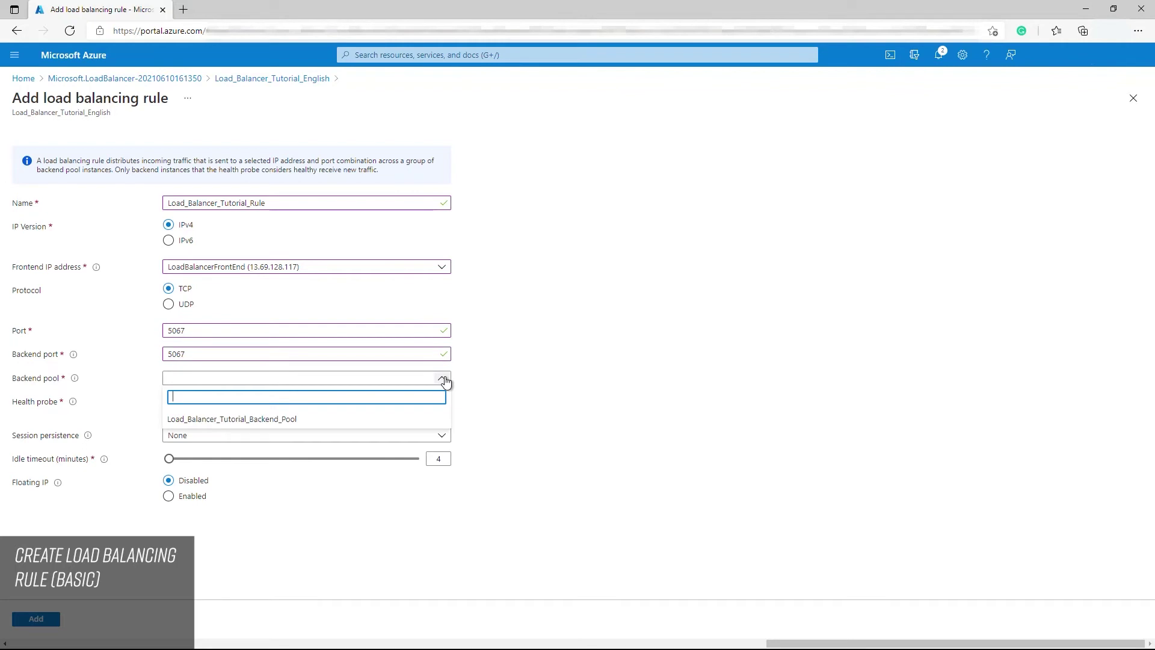
pyautogui.click(294, 420)
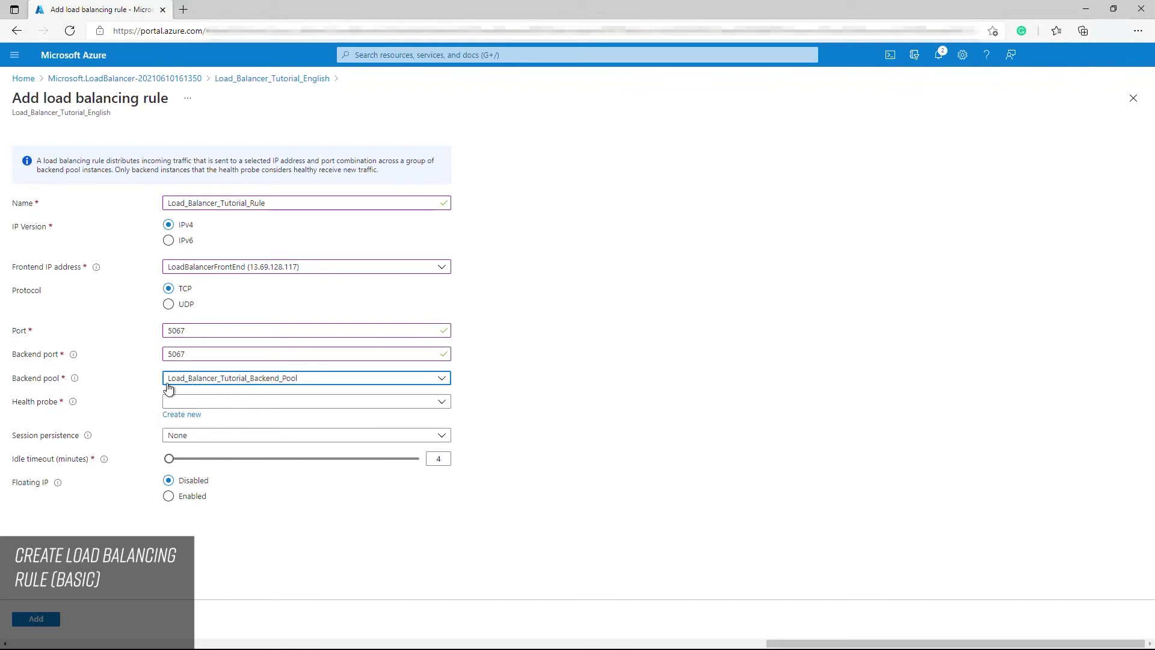
# Create a health probe for the rule named Load_Balancer_Tutorial_HealthProbe, using the TCP protocol on port 5067.
pyautogui.click(181, 418)
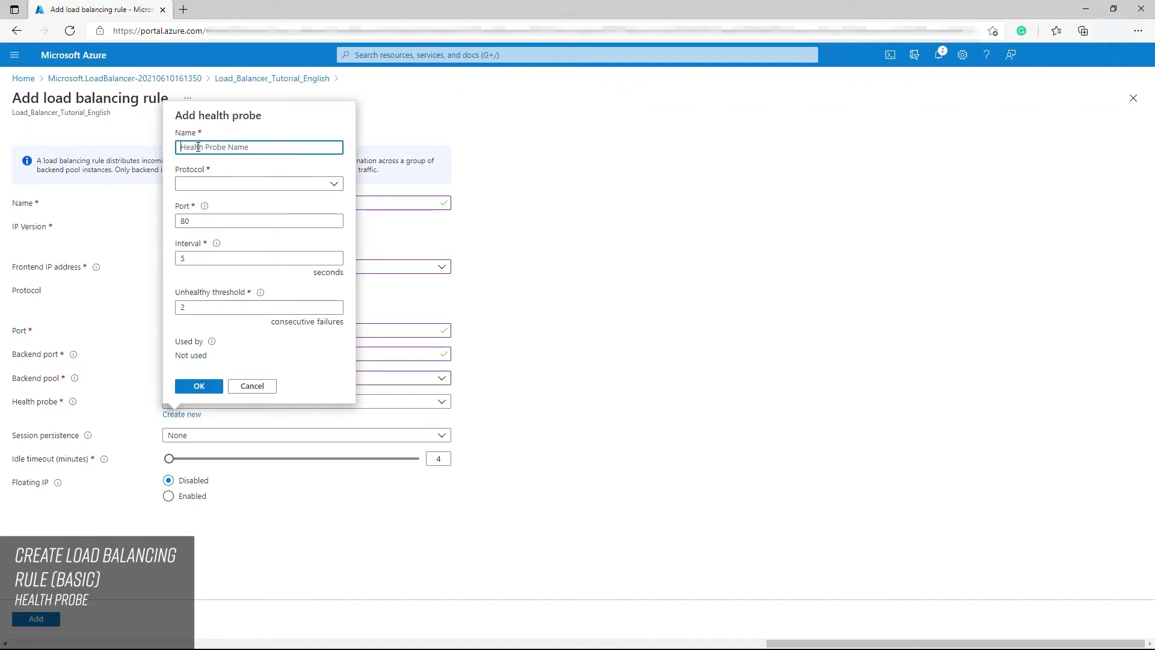
pyautogui.write('Load_Balancer_Tutorial_HealthProbe')
pyautogui.click(331, 186)
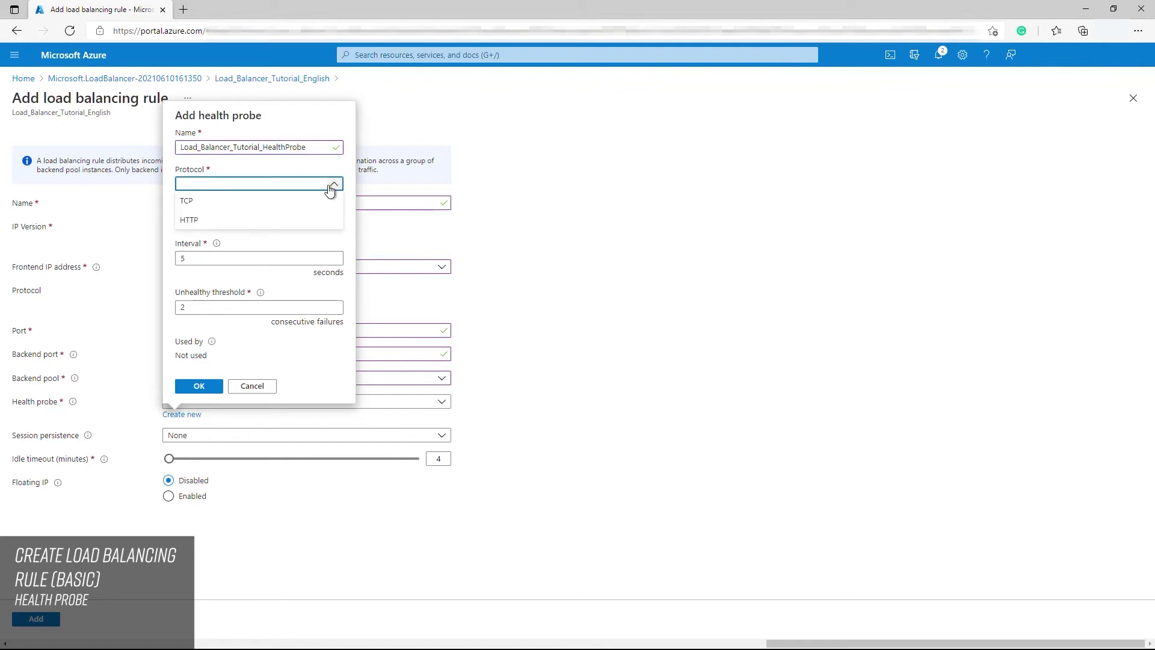
pyautogui.click(188, 200)
pyautogui.doubleClick(191, 221)
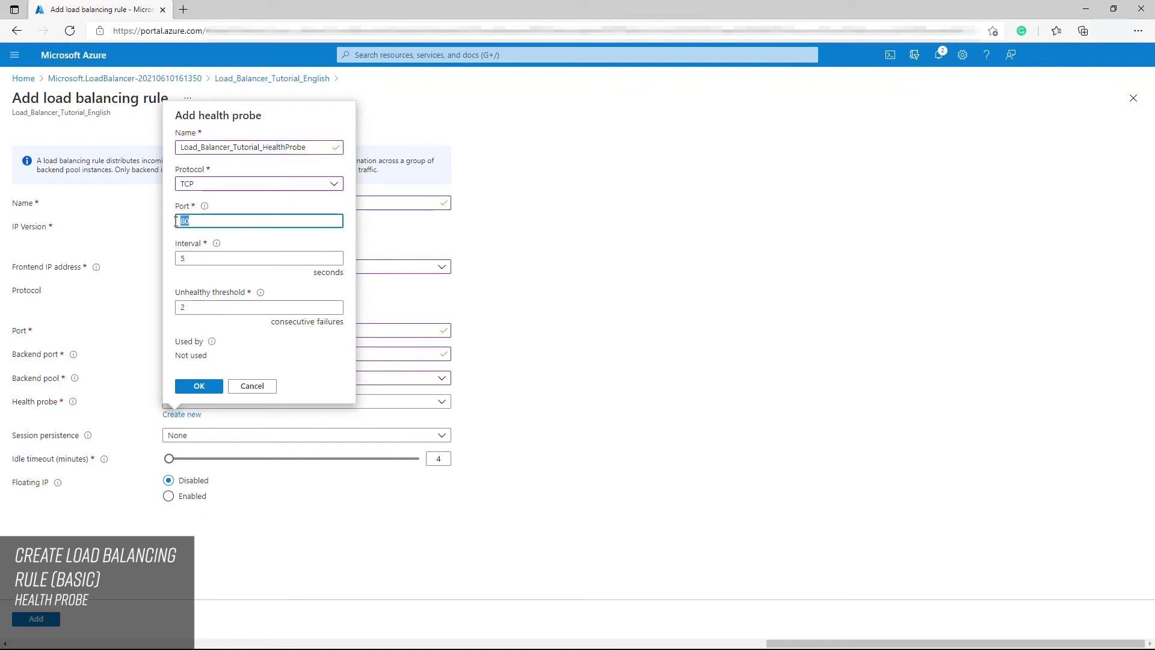
pyautogui.write('5067')
pyautogui.click(200, 388)
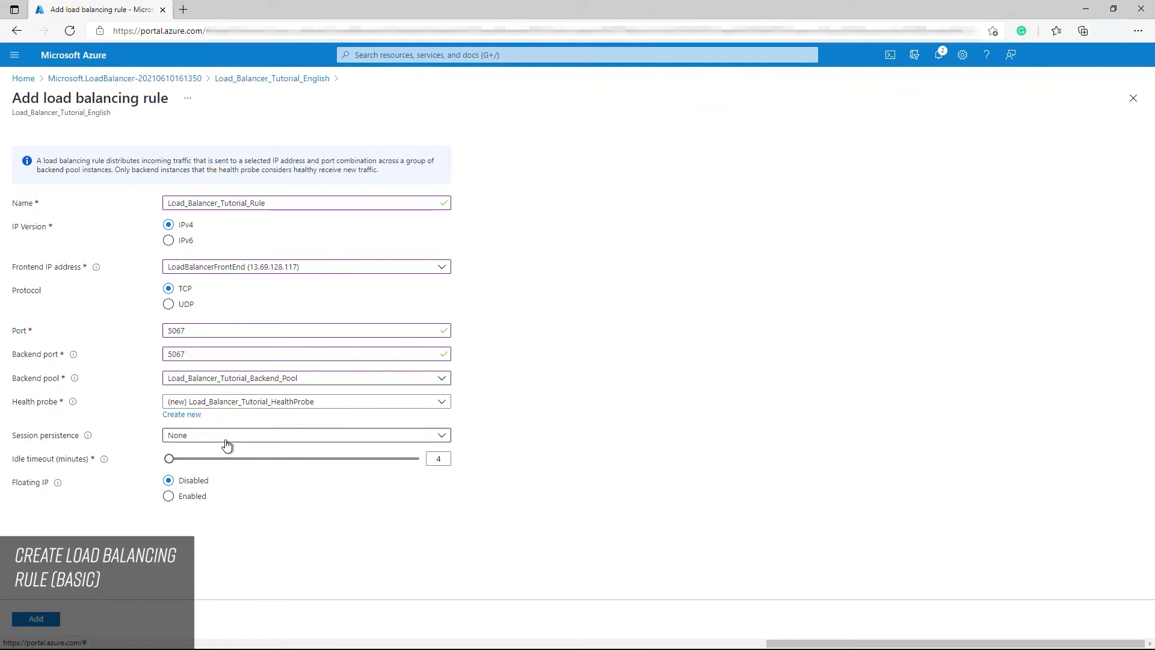
# Set the rule's session persistence to Client IP and add the load balancing rule.
pyautogui.click(441, 437)
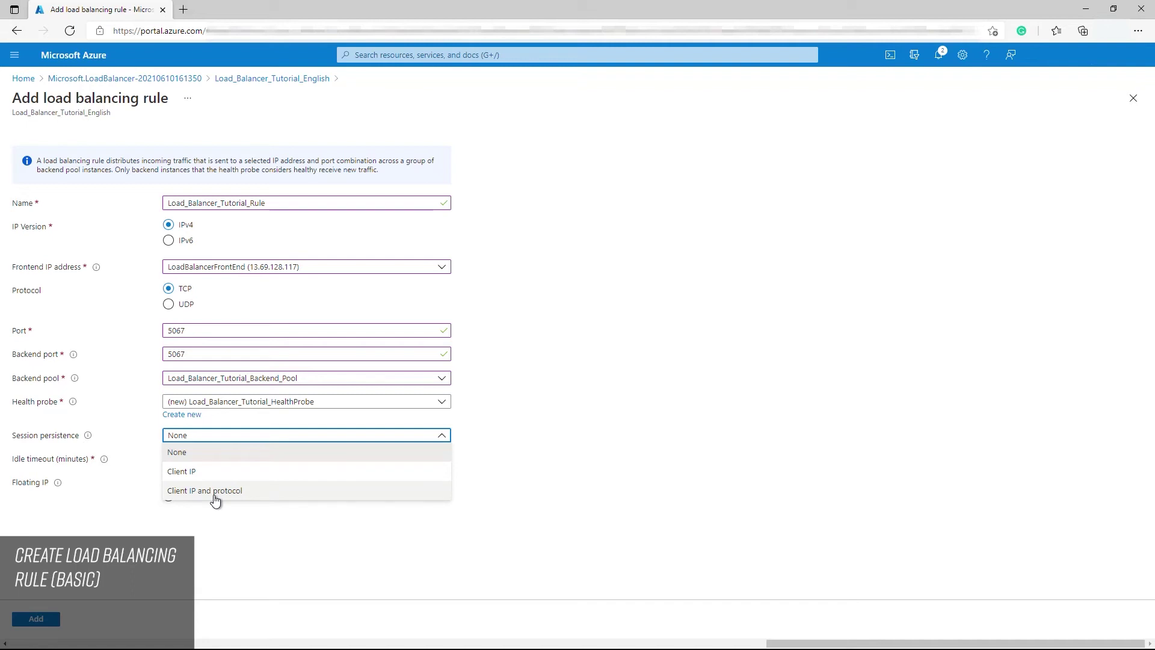
pyautogui.click(192, 478)
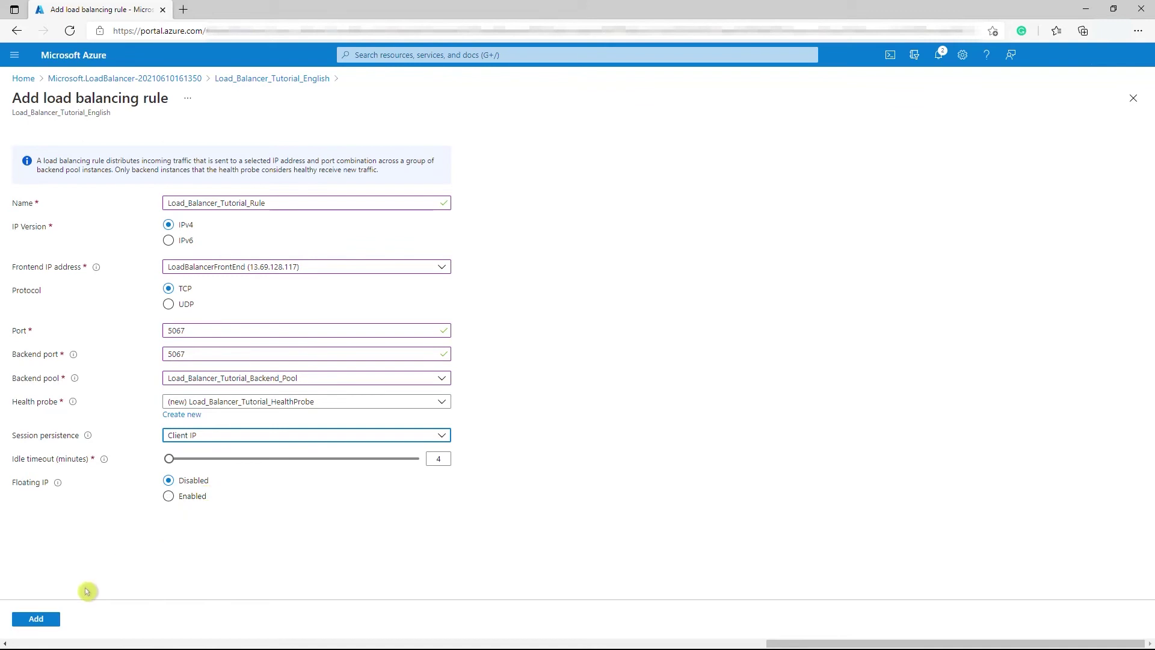
pyautogui.click(47, 623)
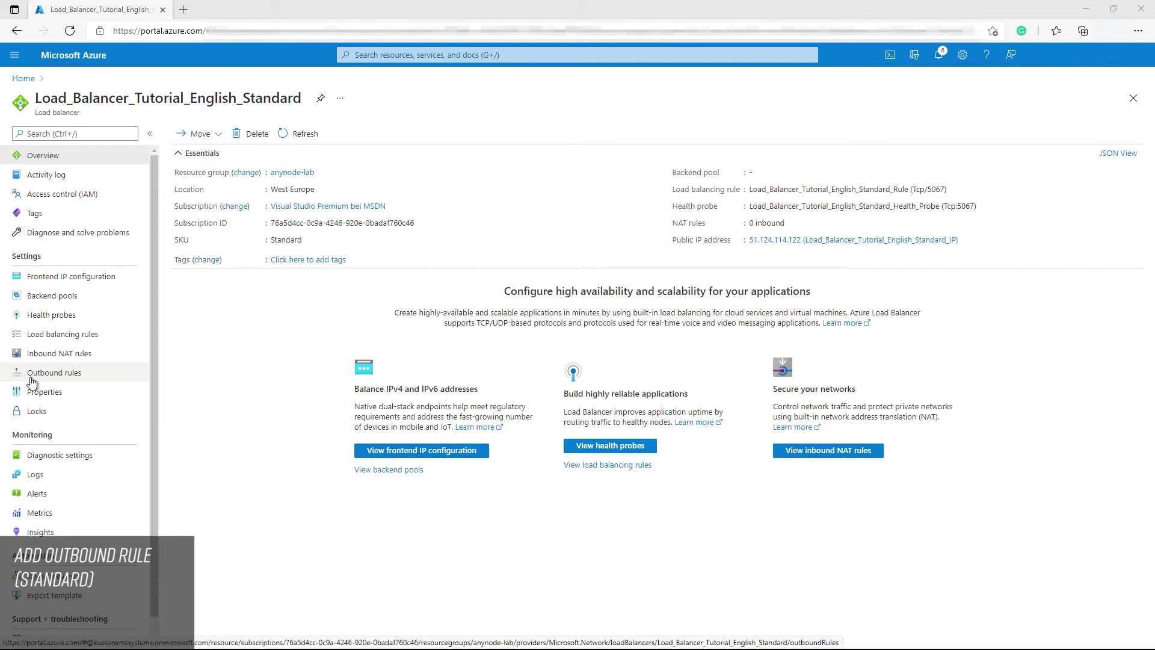
# Start an outbound rule on the Standard load balancer named Load_Balancer_Tutorial_English_Standard_Rule, with LoadBalancerFrontEnd as the frontend IP address.
pyautogui.click(57, 377)
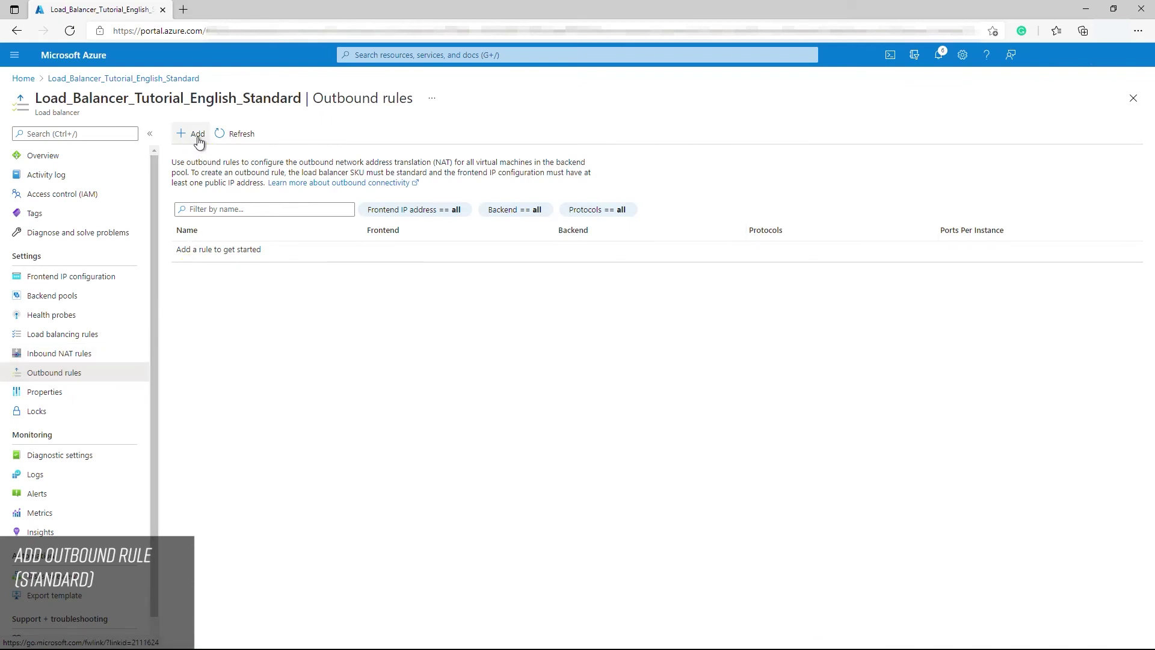
pyautogui.click(196, 141)
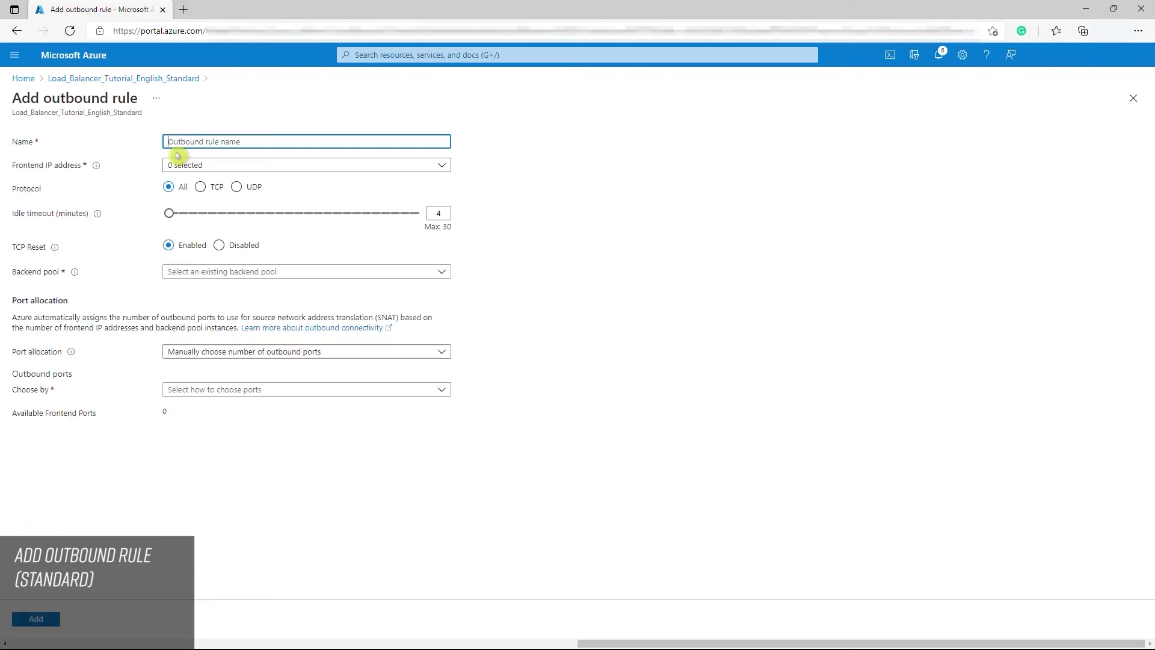
pyautogui.write('Load_Balancer_Tutorial_English_Standard_Rule')
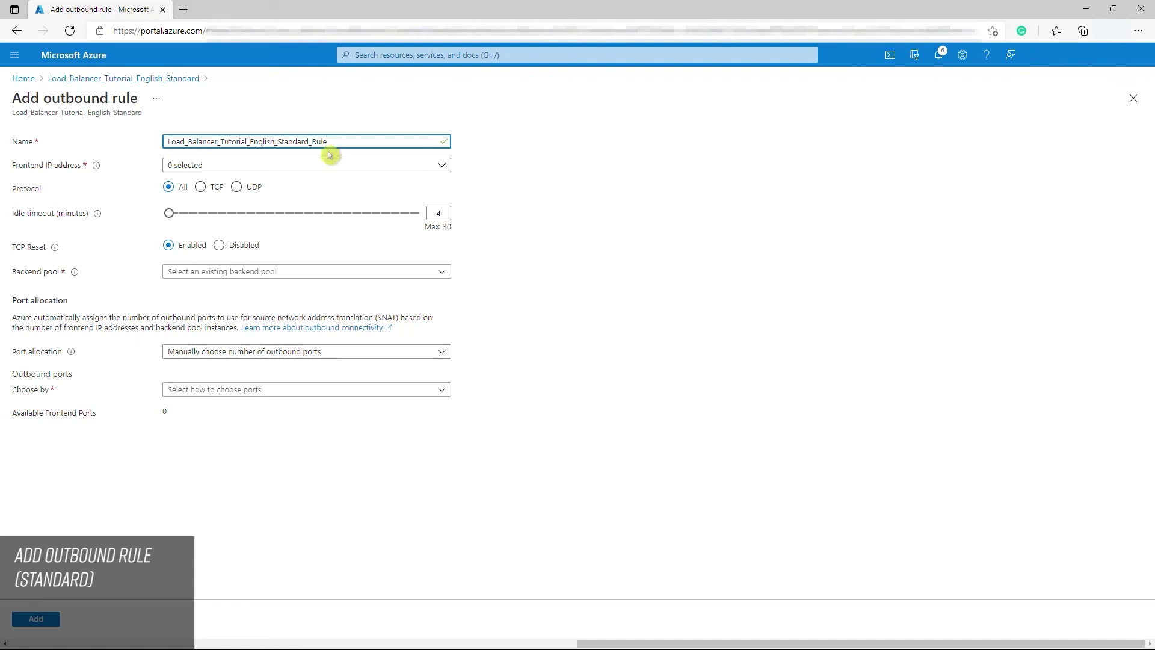
pyautogui.click(443, 169)
pyautogui.click(173, 203)
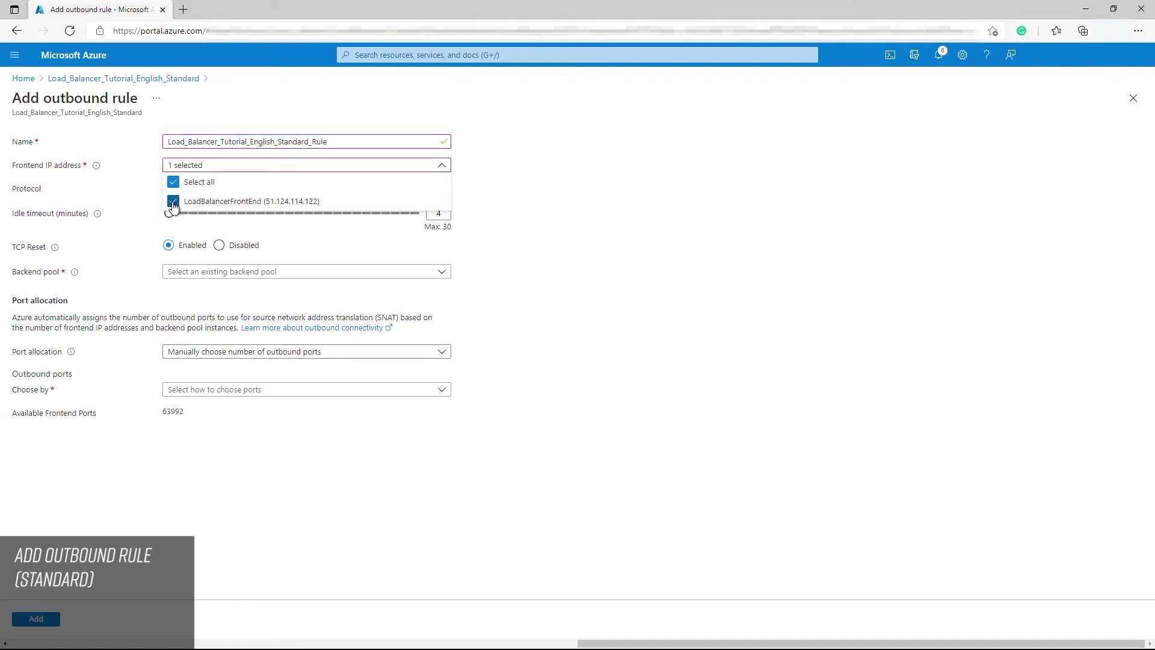
pyautogui.click(248, 225)
pyautogui.click(176, 196)
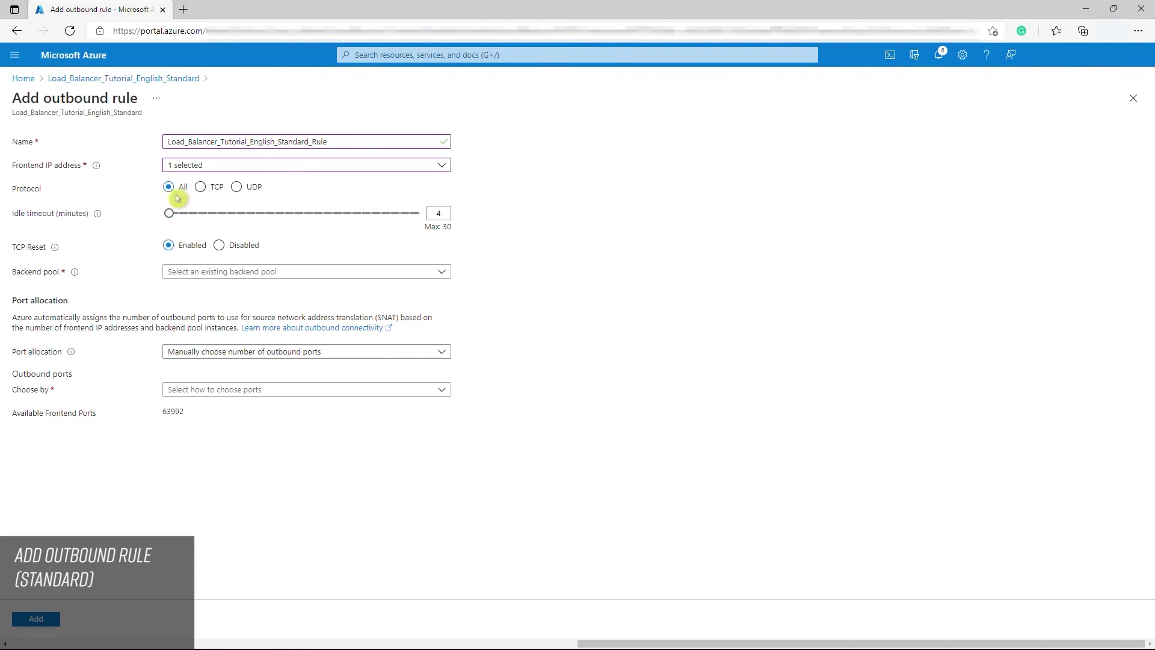
# Set the outbound rule's protocol to UDP and its backend pool to Load_Balancer_tutorial_English_Standard_Backend_Pool.
pyautogui.click(237, 189)
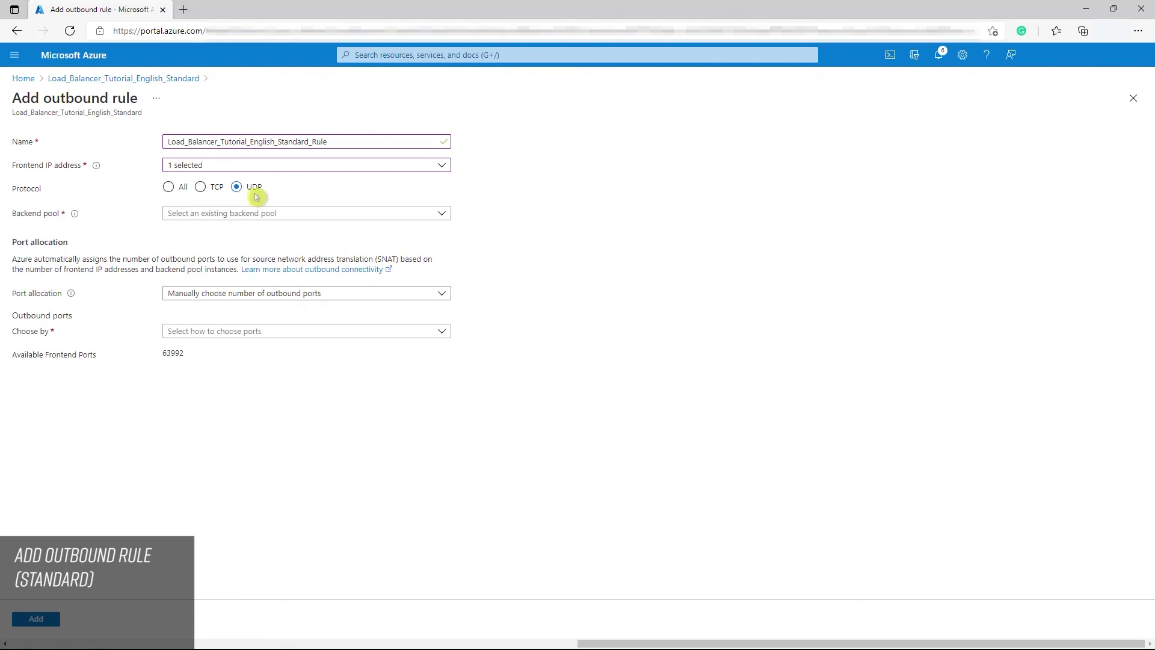
pyautogui.click(443, 217)
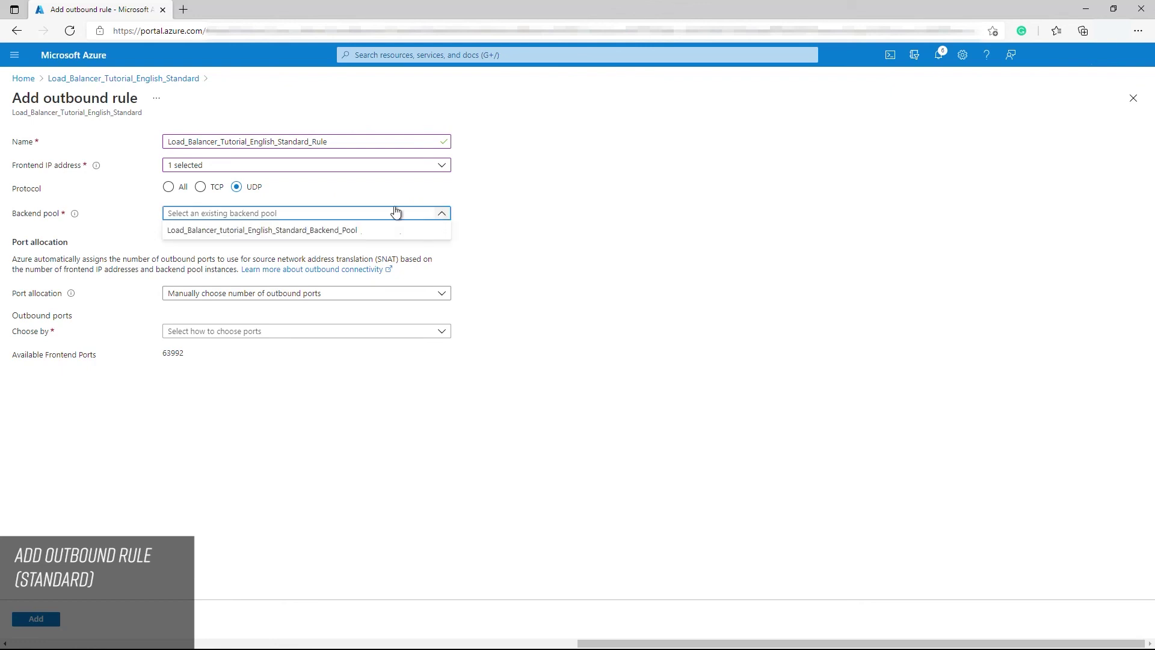
pyautogui.click(222, 232)
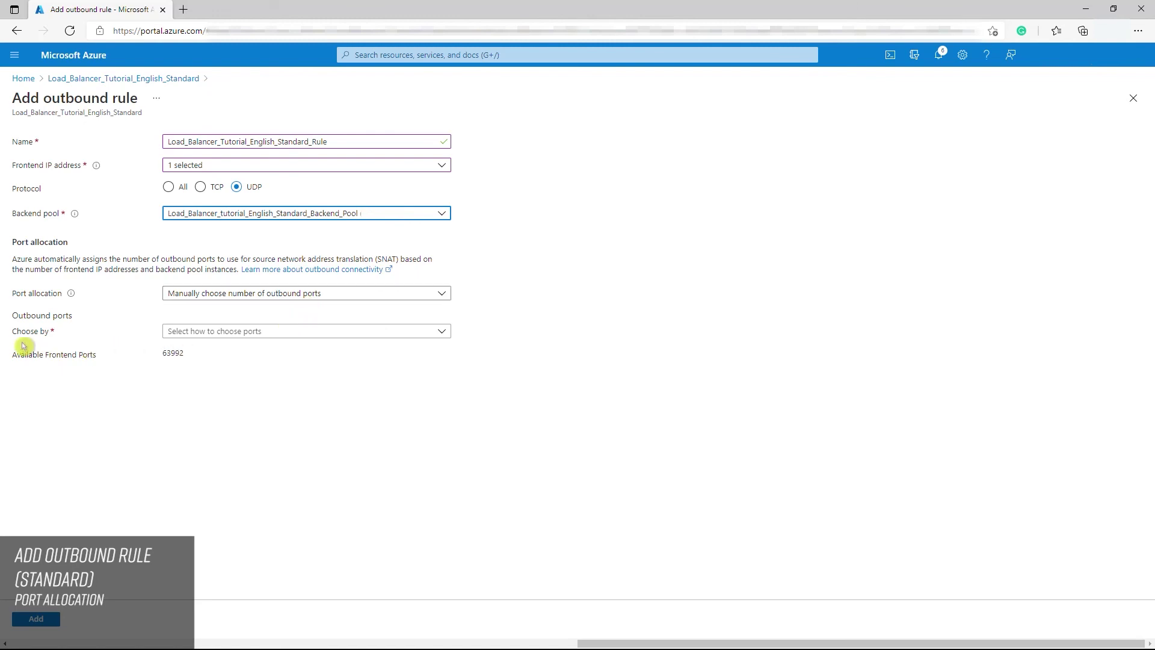
# Allocate the outbound ports by maximum number of backend instances, set to 2, and add the outbound rule.
pyautogui.click(449, 337)
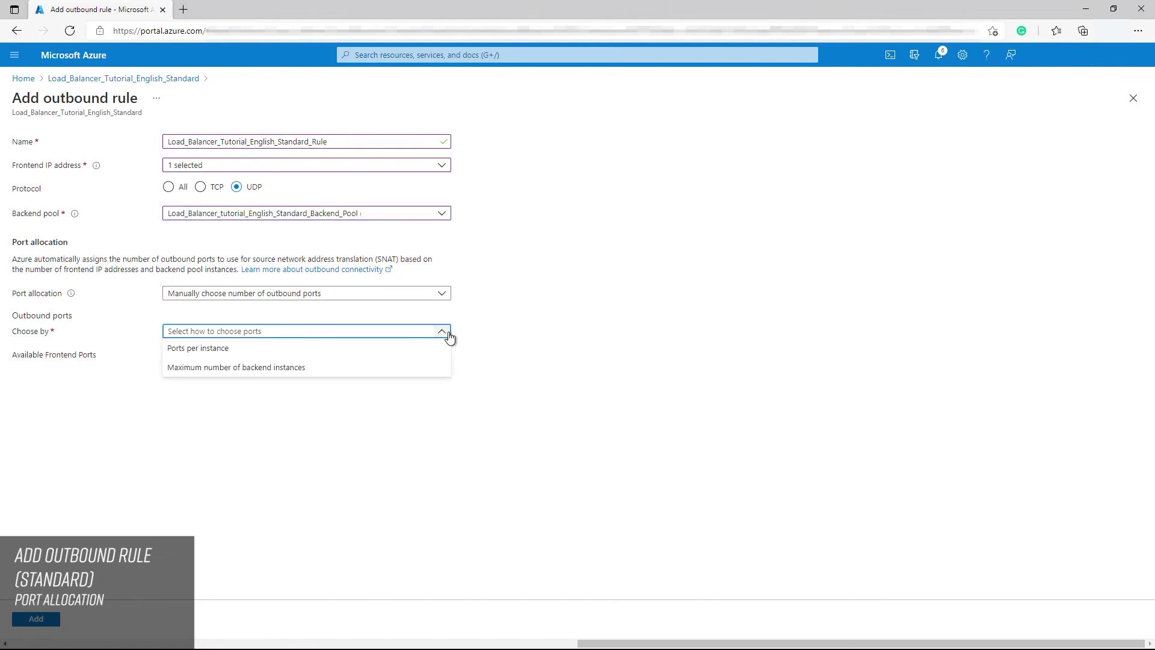
pyautogui.click(237, 373)
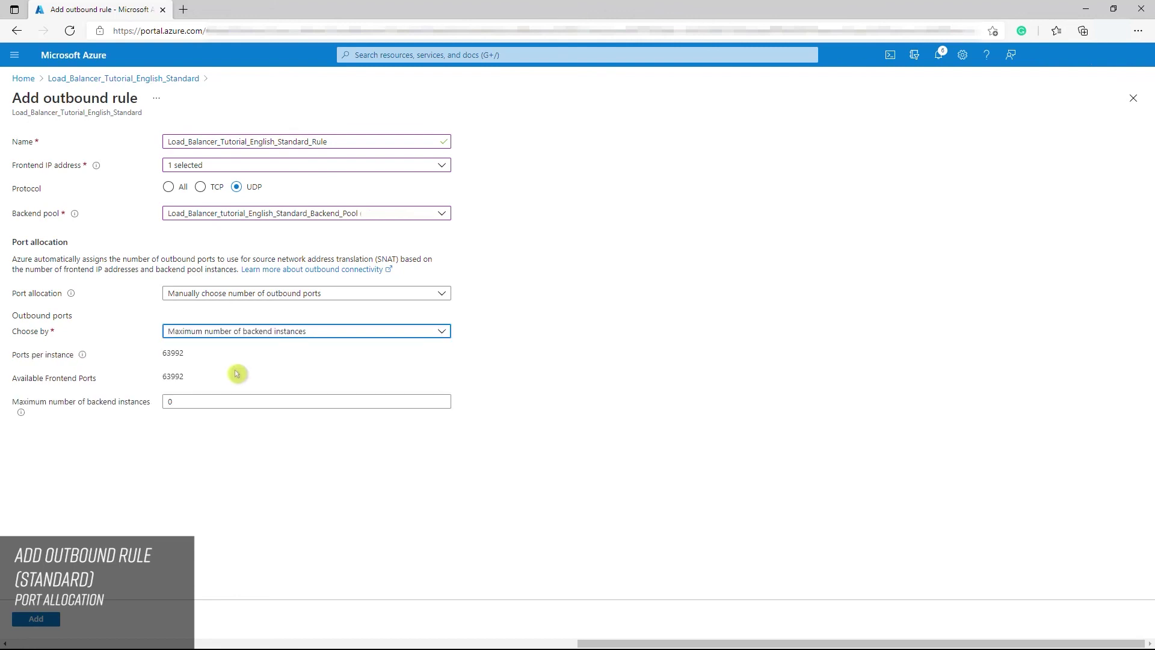
pyautogui.click(178, 403)
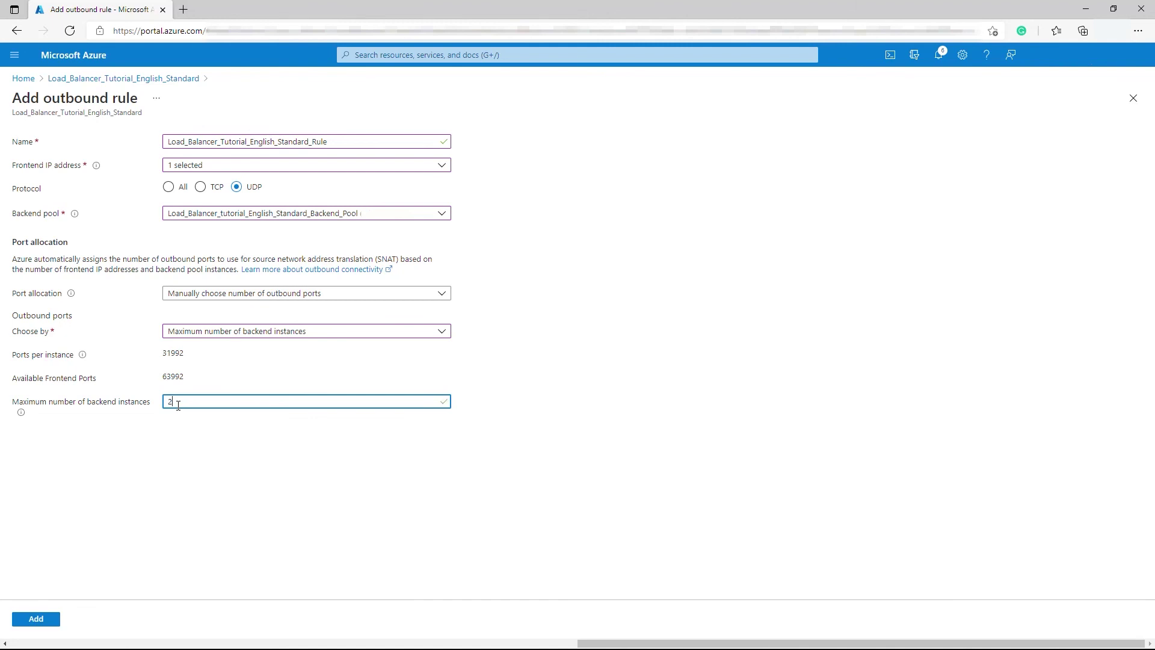
pyautogui.write('2')
pyautogui.click(186, 430)
pyautogui.click(50, 622)
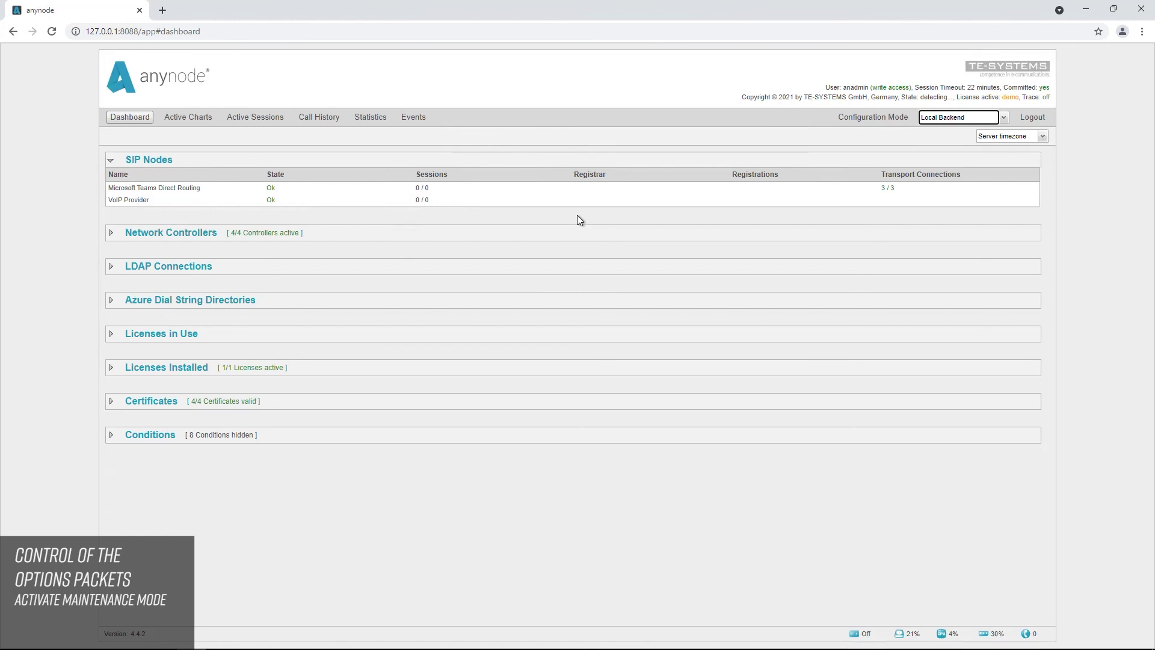
# Switch to the anynode frontend and activate maintenance mode on the local backend.
pyautogui.click(869, 117)
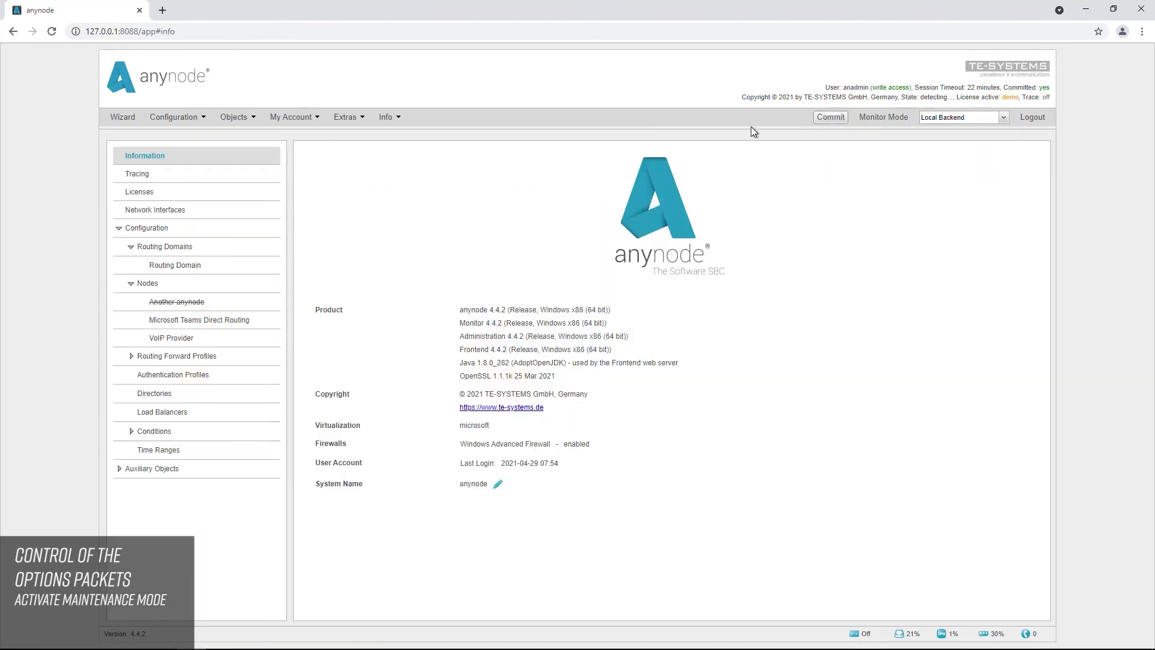
pyautogui.click(356, 117)
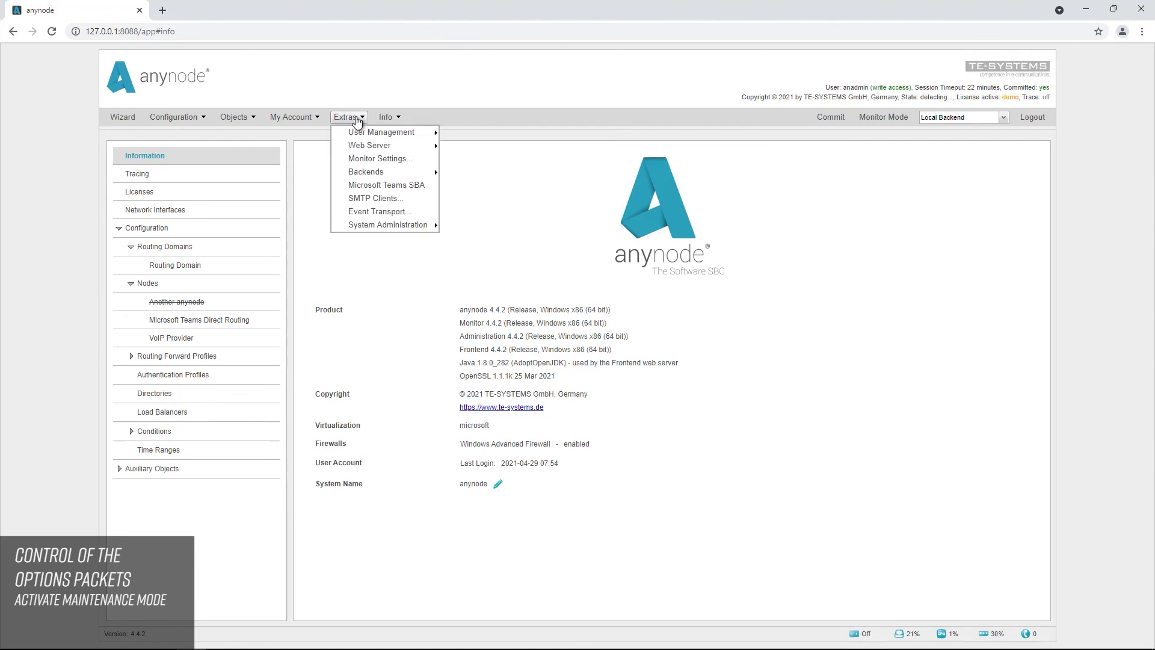
pyautogui.moveTo(414, 224)
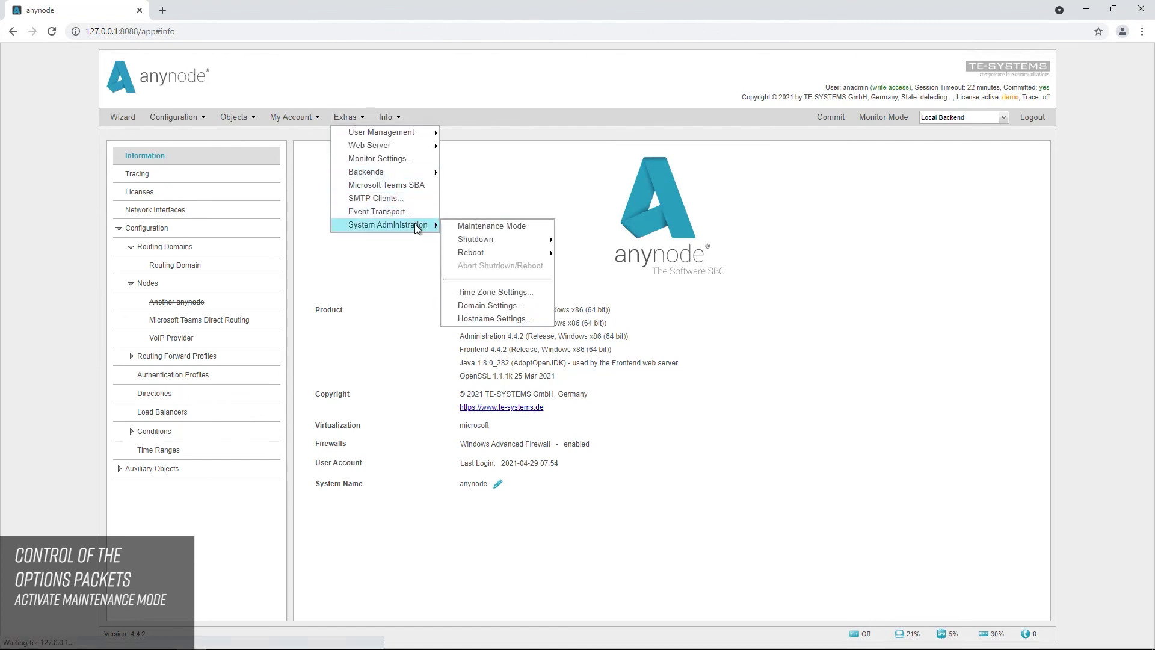
pyautogui.click(527, 232)
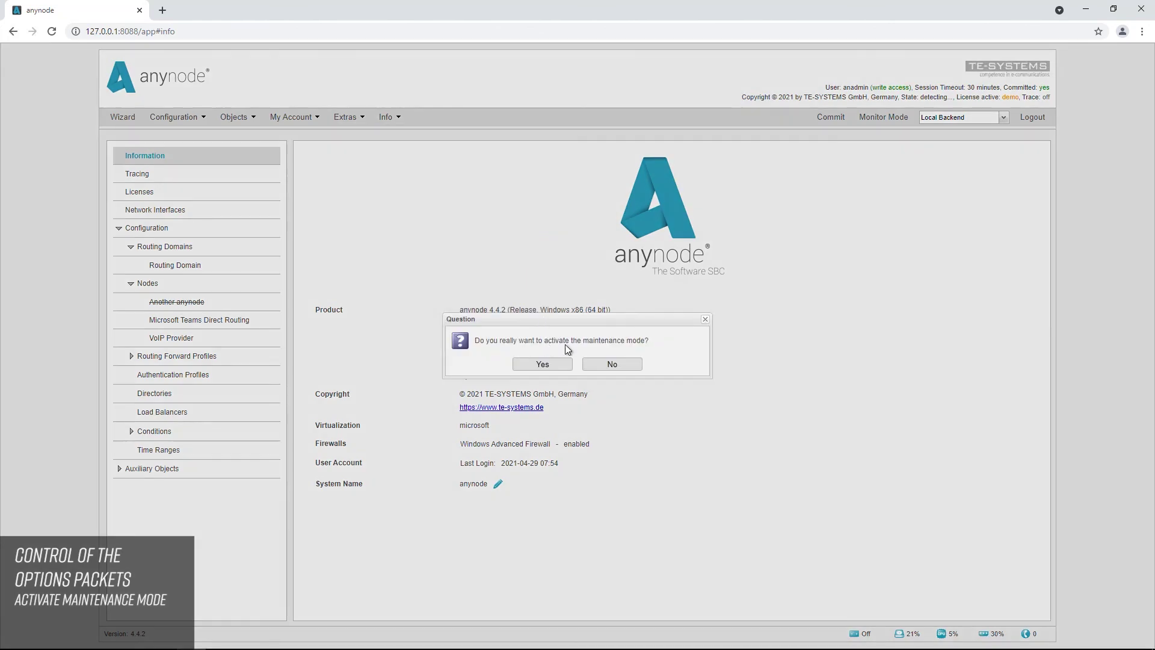
pyautogui.click(559, 367)
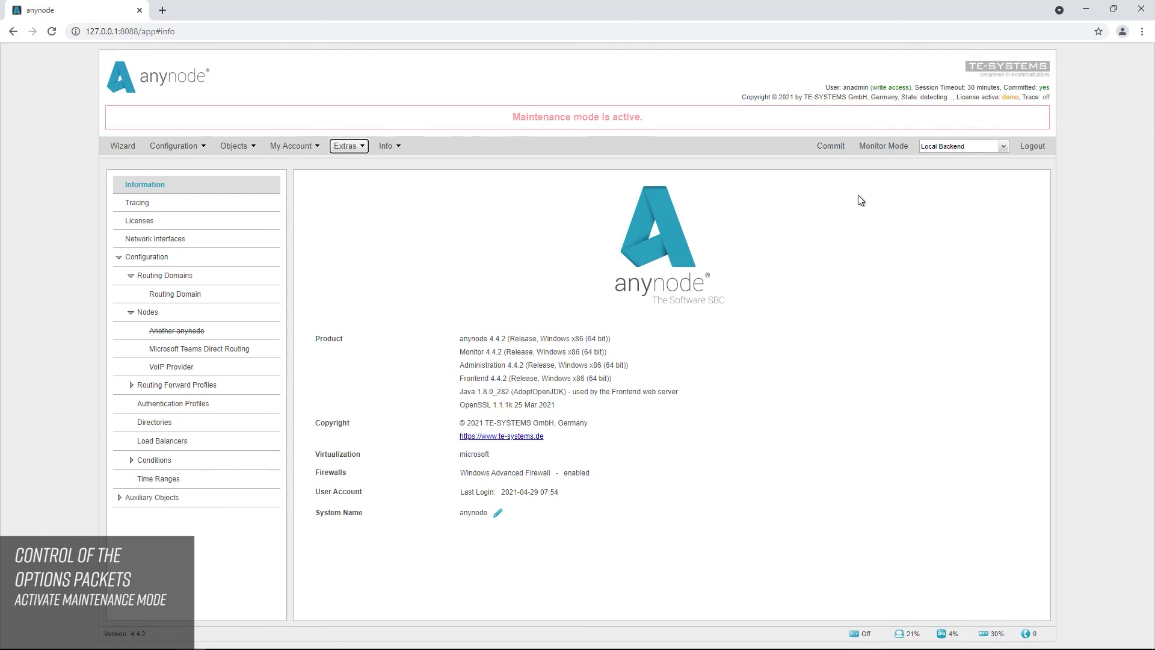
# Check the SIP node states on the local backend's dashboard and on the Replica backend's dashboard.
pyautogui.click(883, 147)
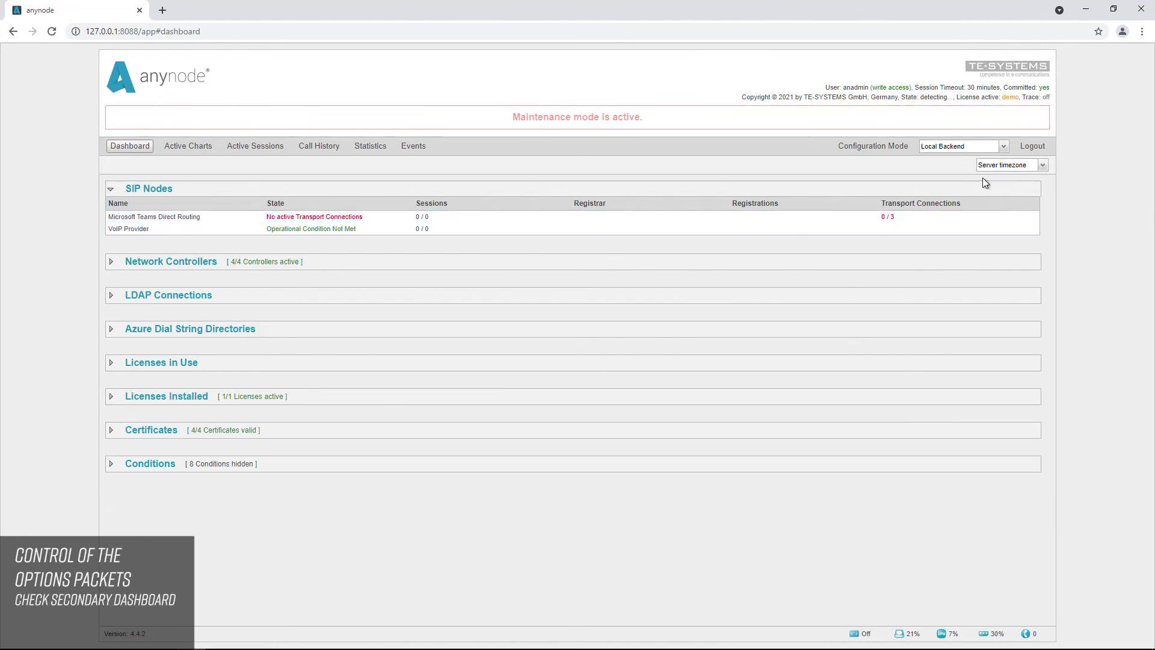
pyautogui.click(1001, 148)
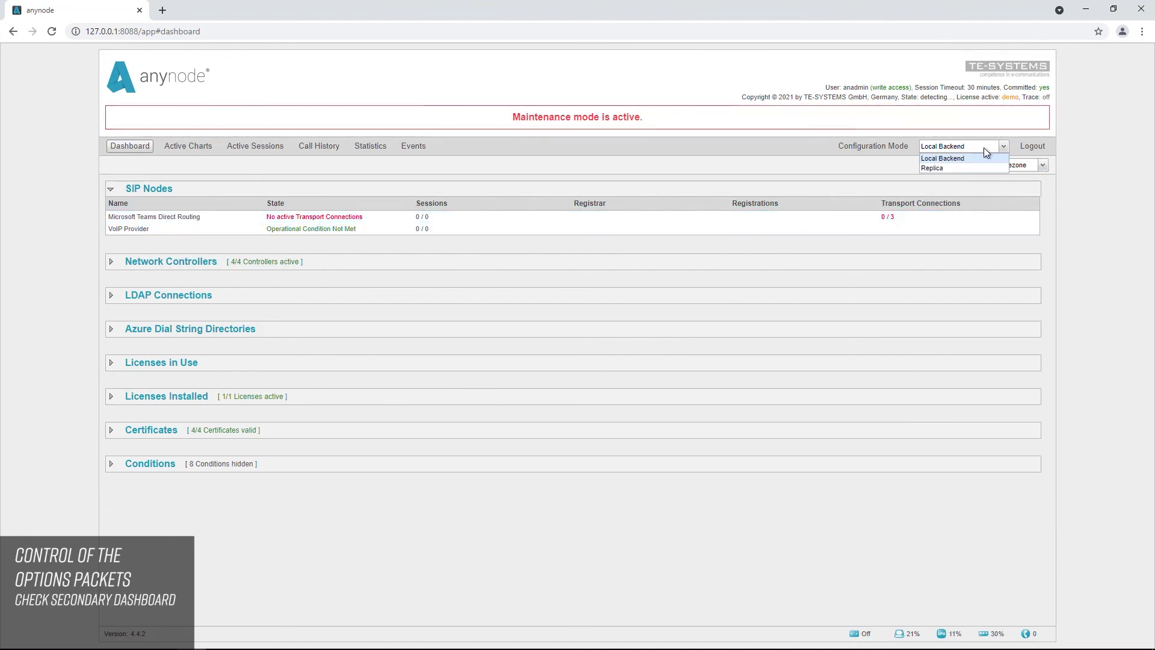
pyautogui.click(944, 170)
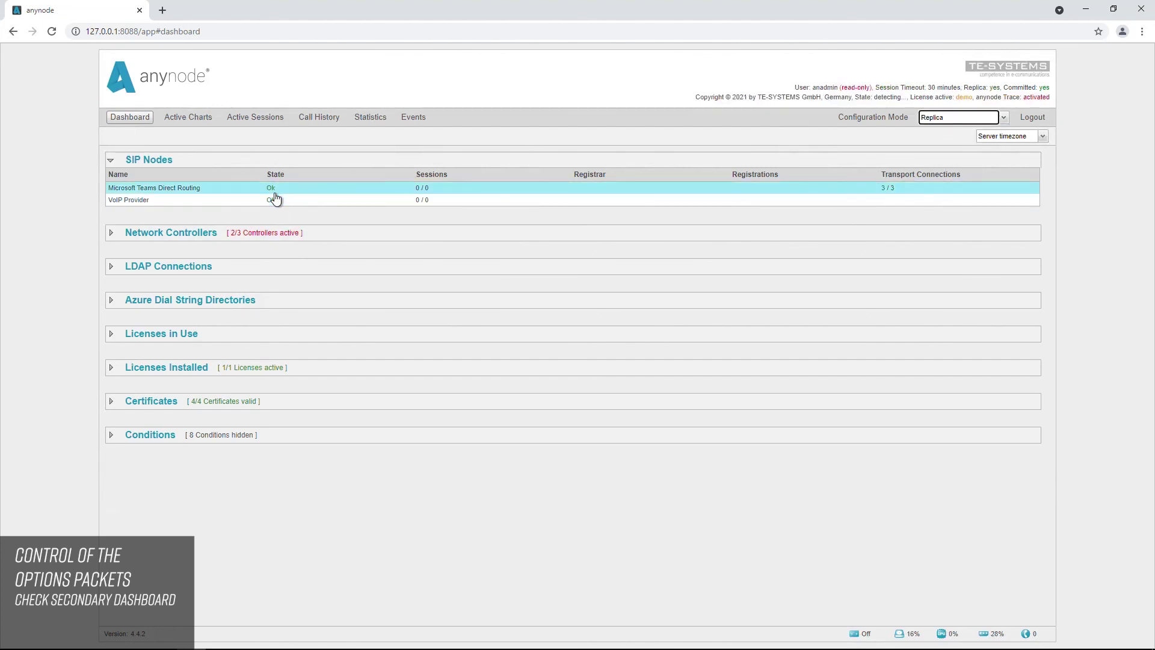
# Inspect the Replica's Microsoft Teams Direct Routing node overview and refresh its OPTIONS packet counters several times.
pyautogui.doubleClick(197, 189)
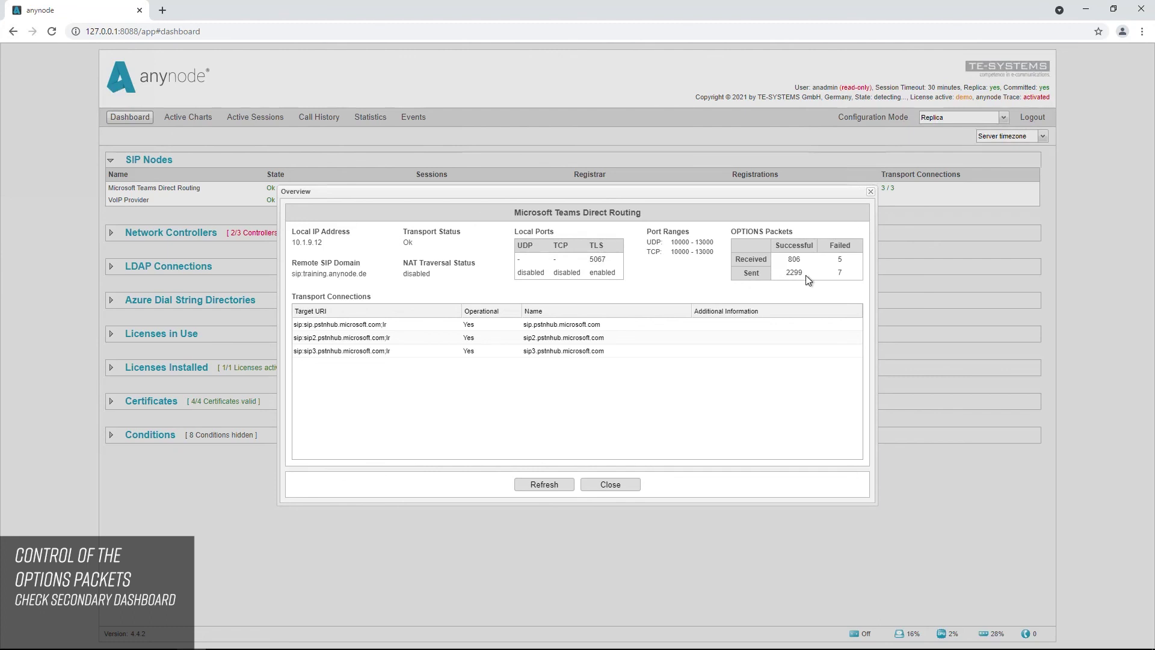
pyautogui.click(558, 486)
pyautogui.click(554, 489)
pyautogui.click(553, 490)
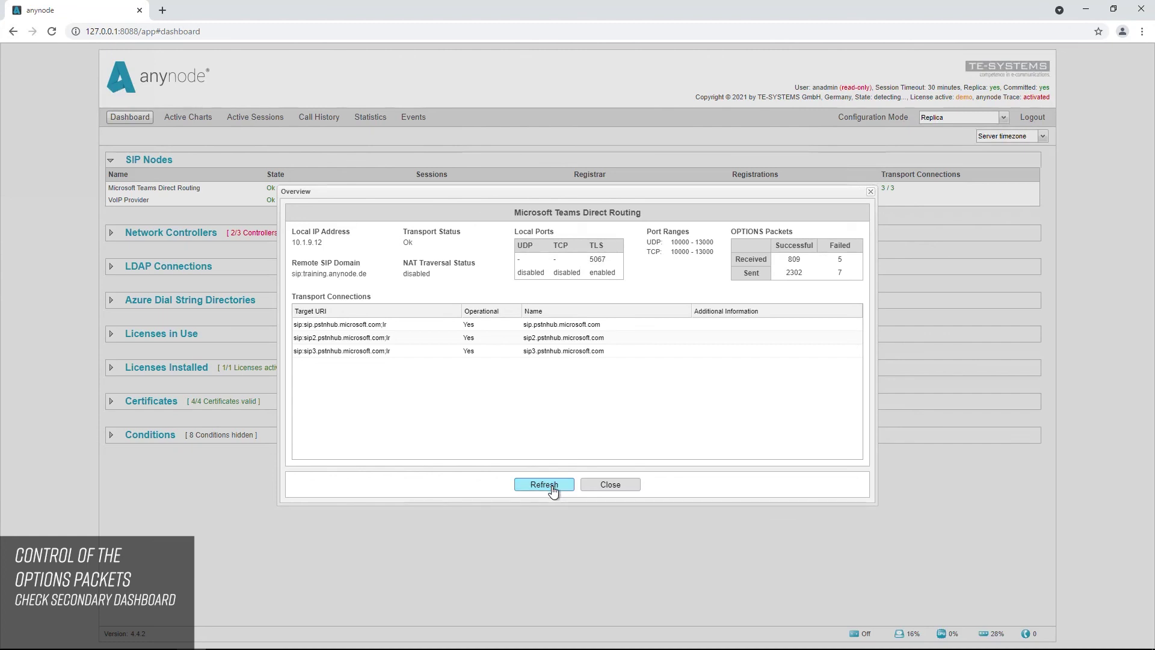